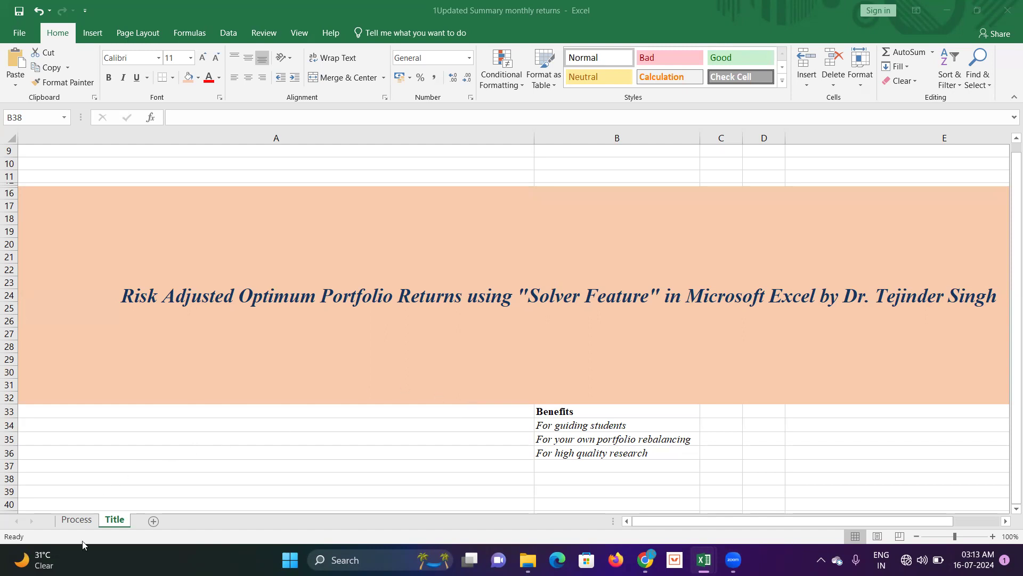
# Open the Process sheet and look through the monthly returns of HDFC, HUL and ICICI
pyautogui.click(77, 520)
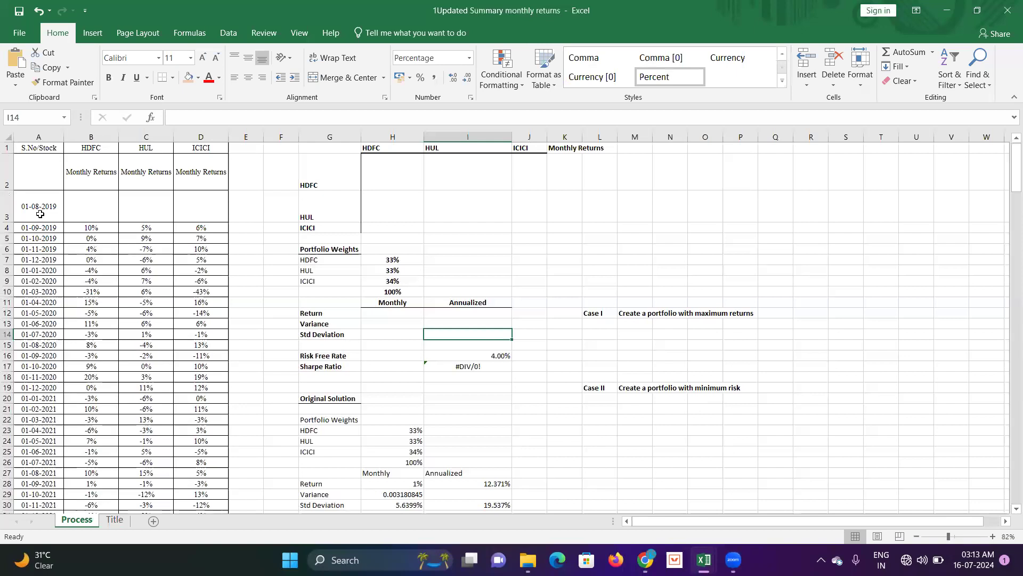
pyautogui.scroll(-2, 45, 256)
pyautogui.scroll(-14, 45, 256)
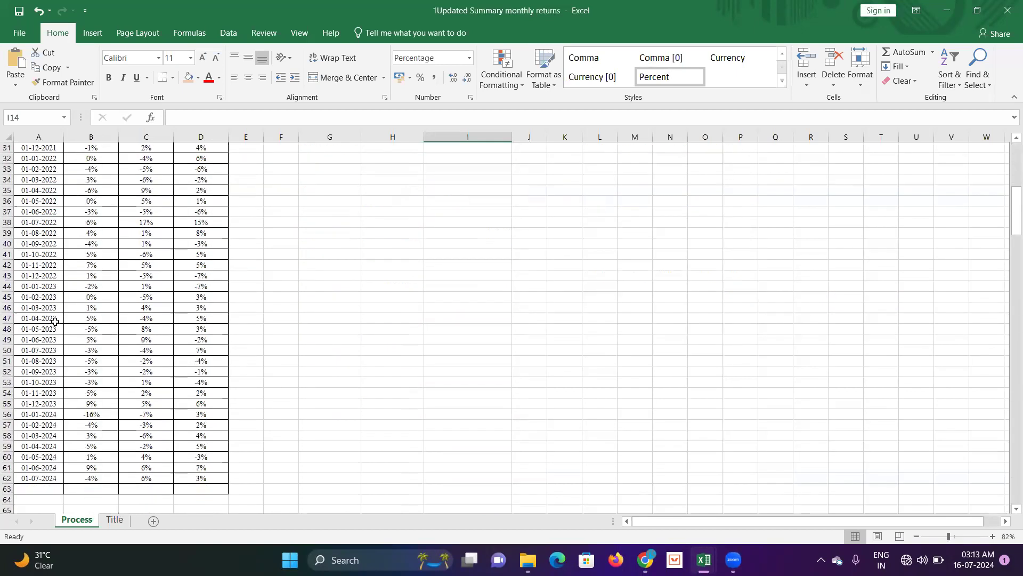
pyautogui.scroll(16, 74, 349)
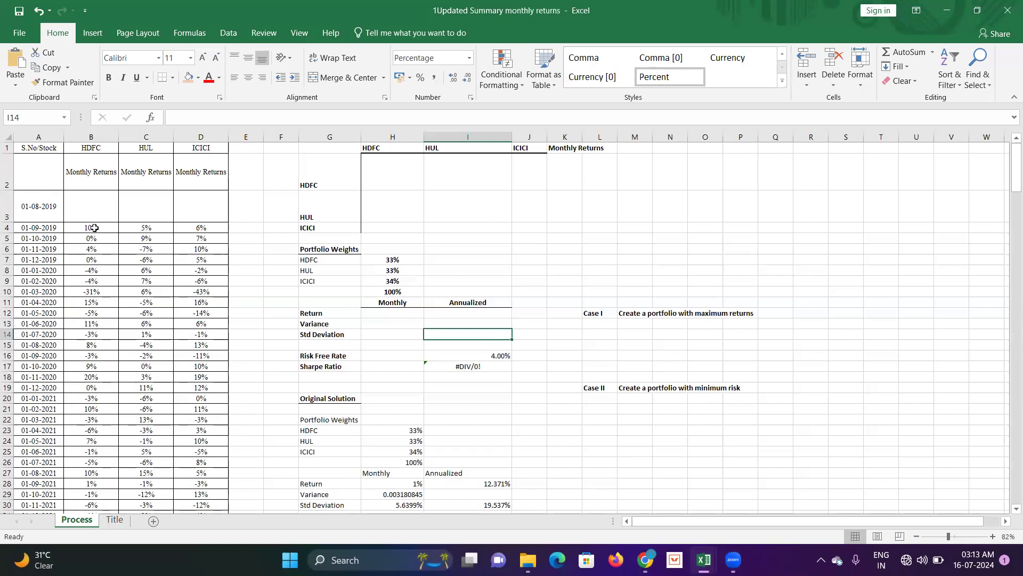
# Check the range names assigned to the HDFC, HUL and ICICI monthly return columns from row 4 down
pyautogui.click(95, 227)
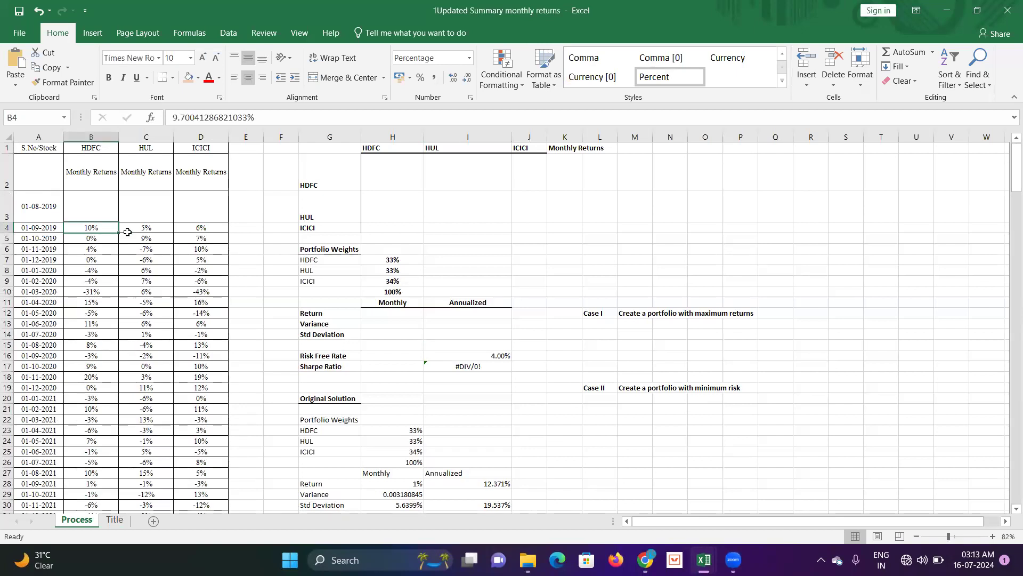
pyautogui.hotkey('ctrl', 'shift', 'Down')
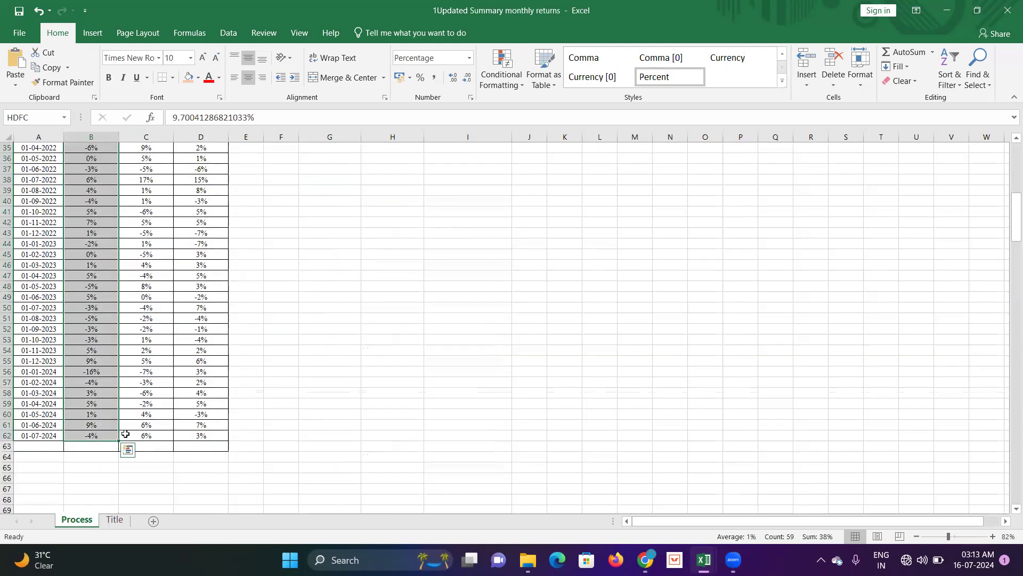
pyautogui.scroll(10, 123, 428)
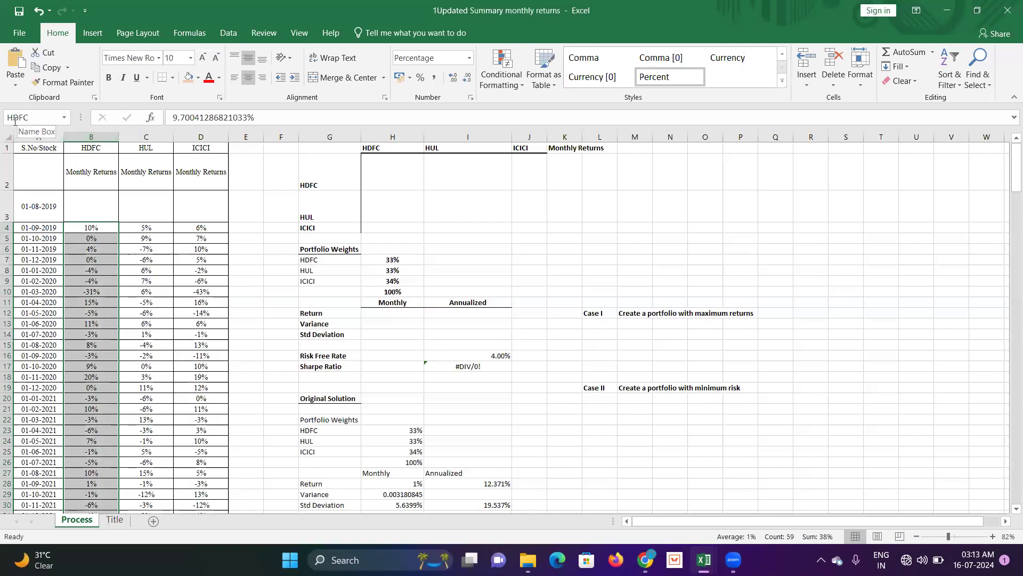
pyautogui.click(147, 226)
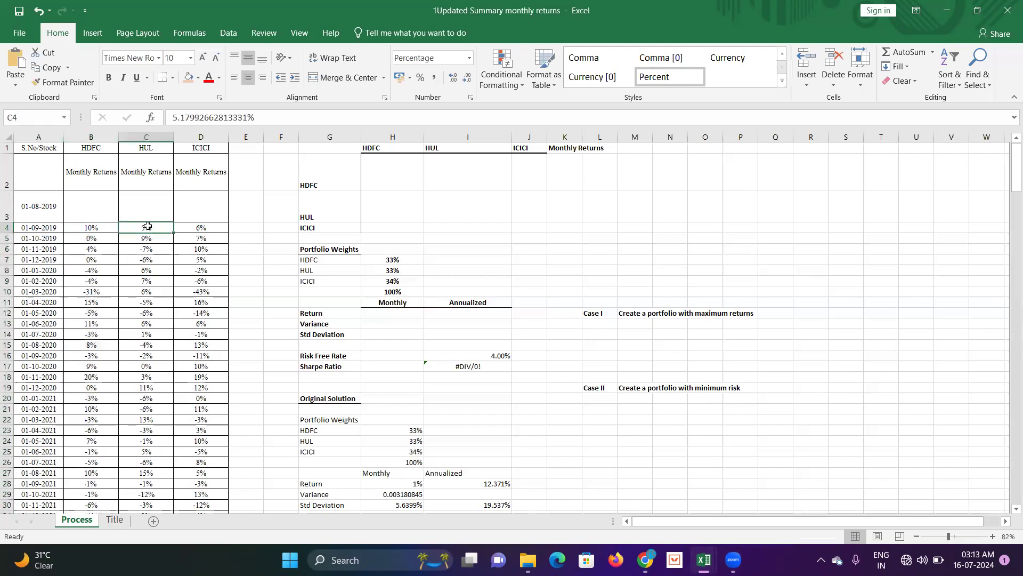
pyautogui.hotkey('ctrl', 'shift', 'Down')
pyautogui.scroll(9, 114, 224)
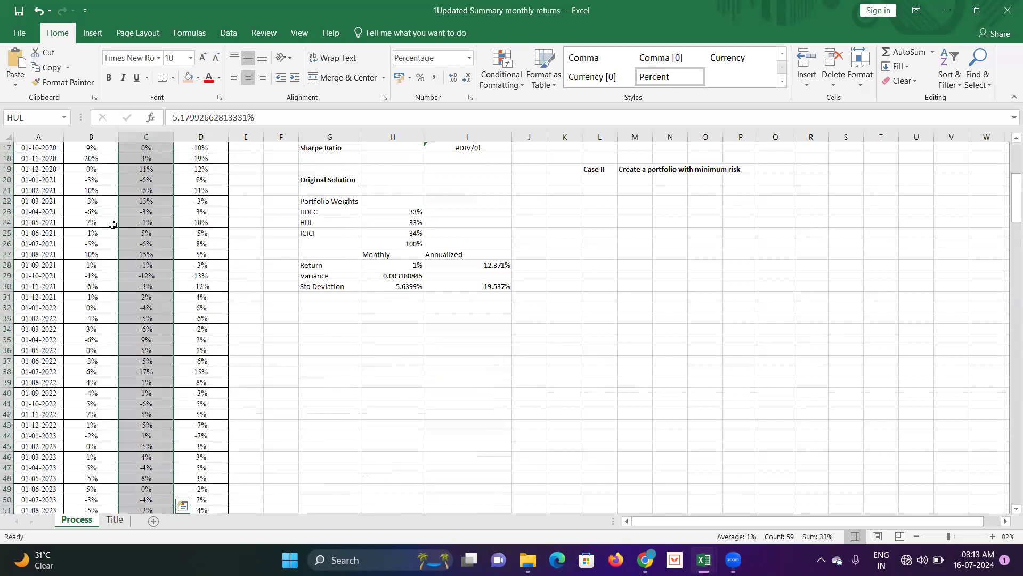
pyautogui.scroll(1, 30, 147)
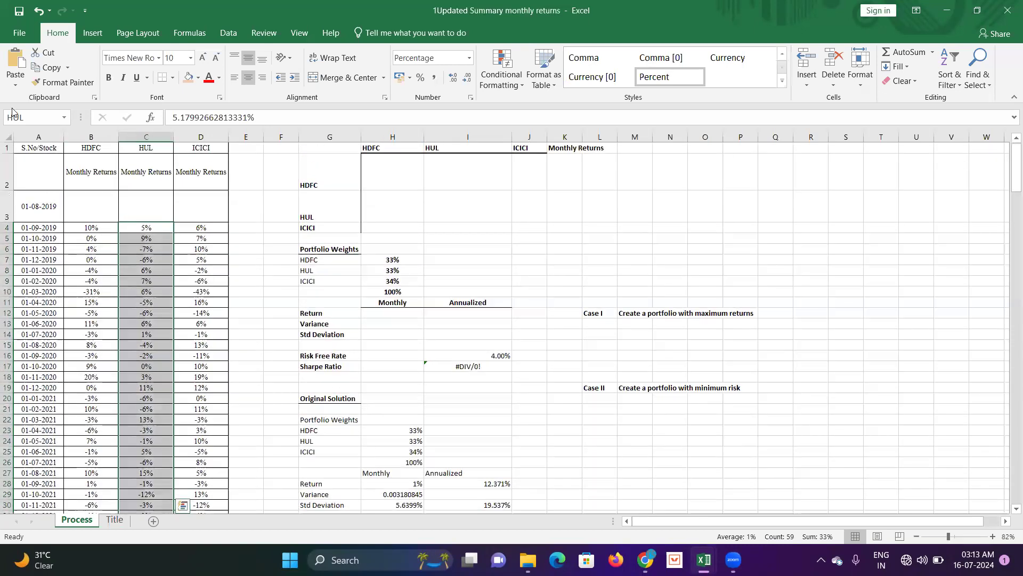
pyautogui.click(201, 232)
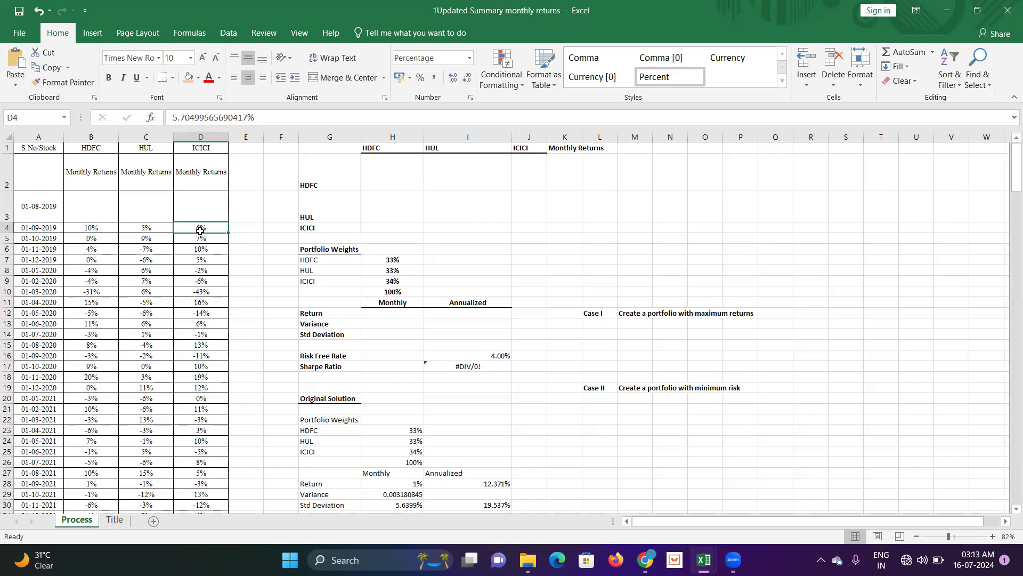
pyautogui.hotkey('ctrl', 'shift', 'Down')
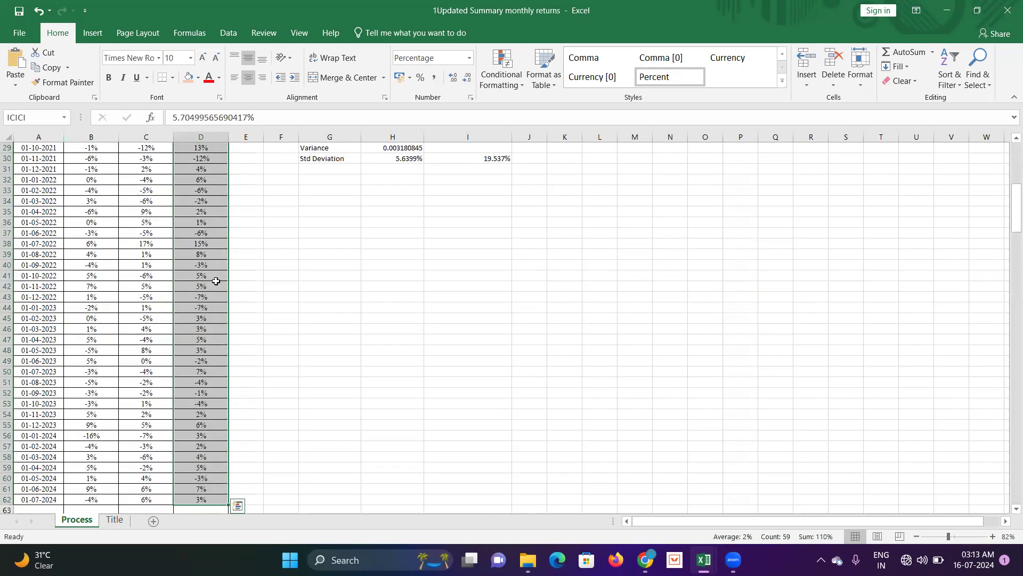
pyautogui.scroll(10, 216, 281)
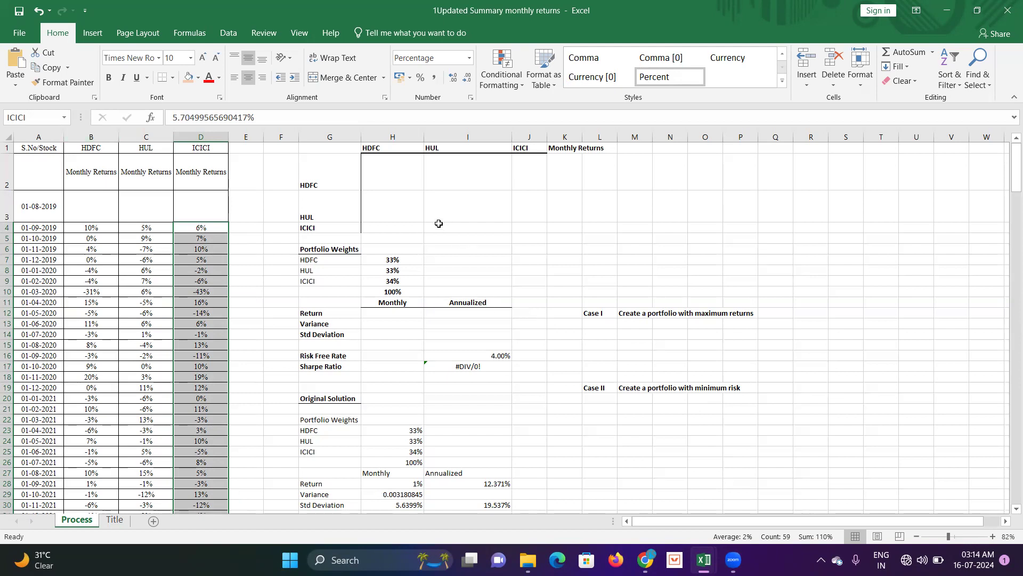
# Begin a COVARIANCE.S formula in H2, the HDFC/HDFC cell of the matrix, with INDIRECT(H$1) as the first array
pyautogui.click(394, 169)
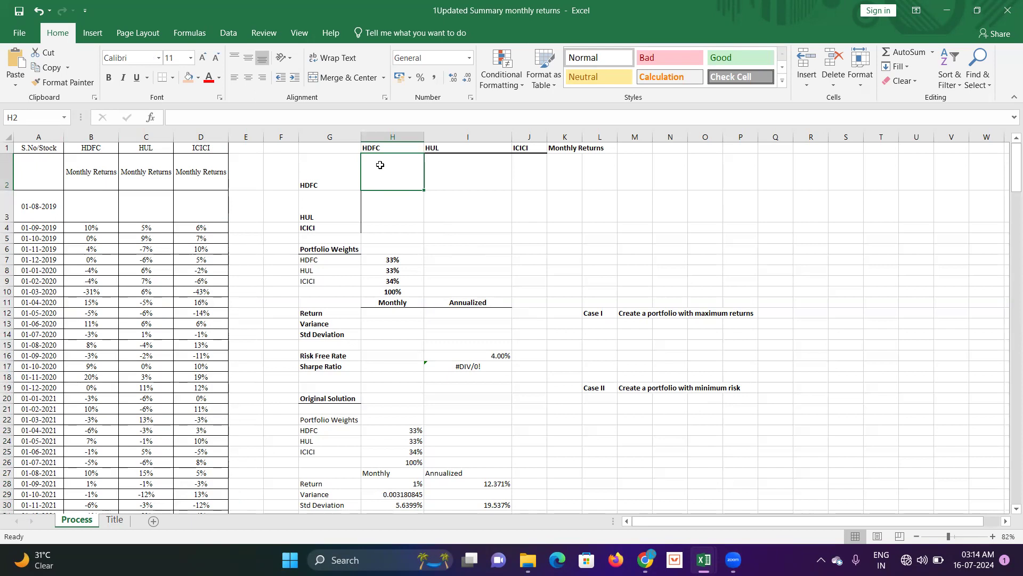
pyautogui.write('=')
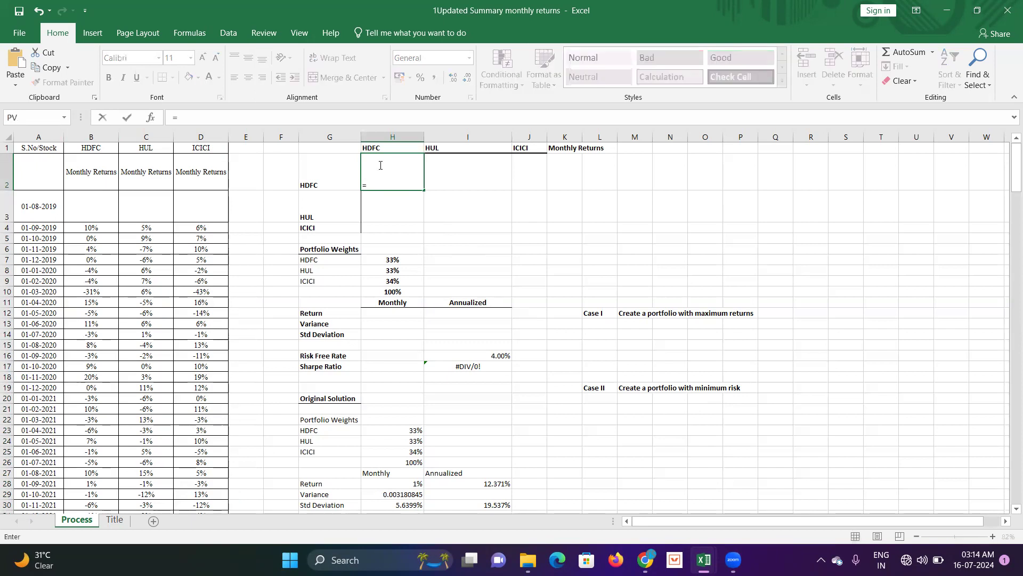
pyautogui.write('cova')
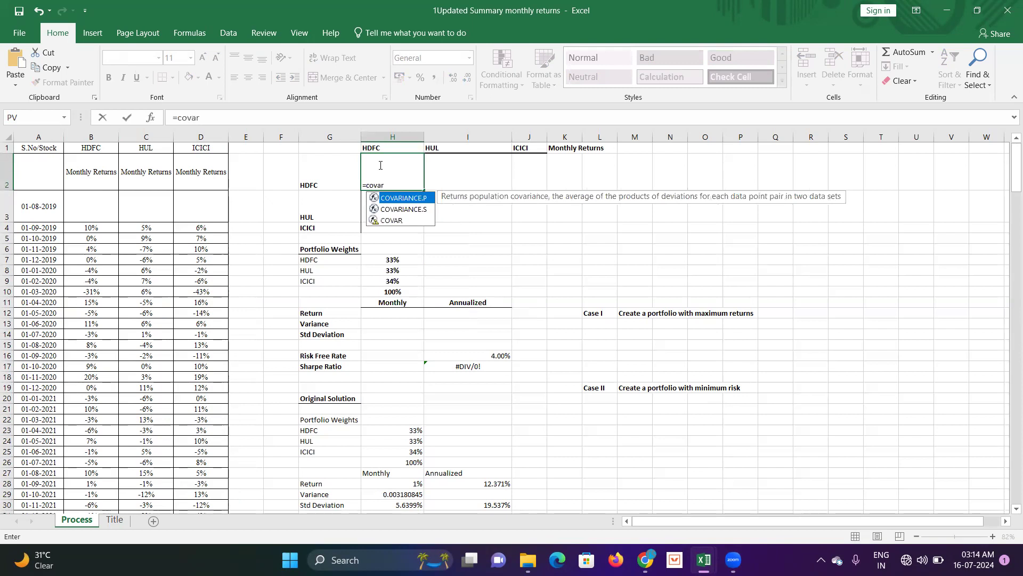
pyautogui.write('r')
pyautogui.doubleClick(403, 209)
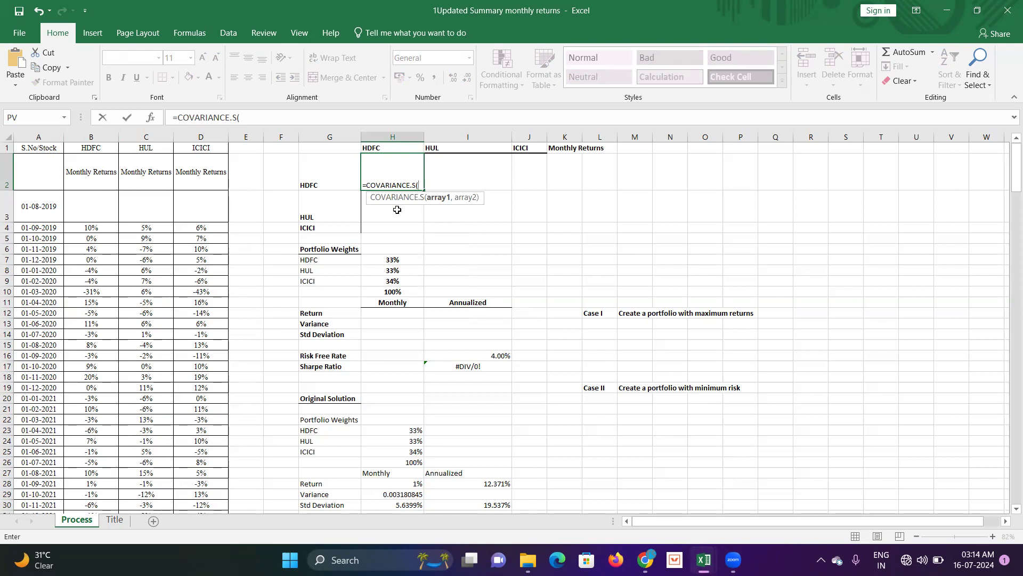
pyautogui.write('INDIRECT')
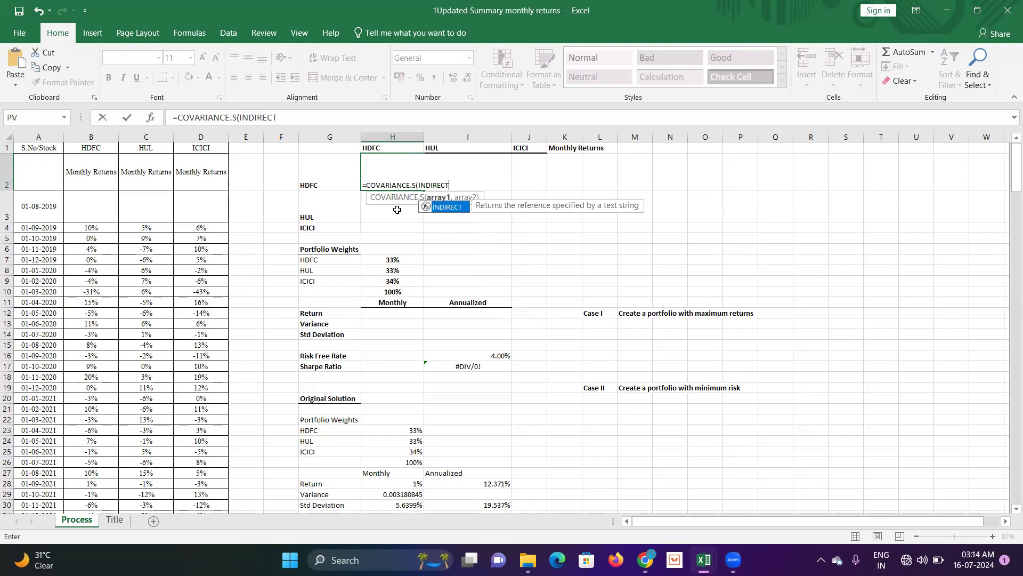
pyautogui.write('(')
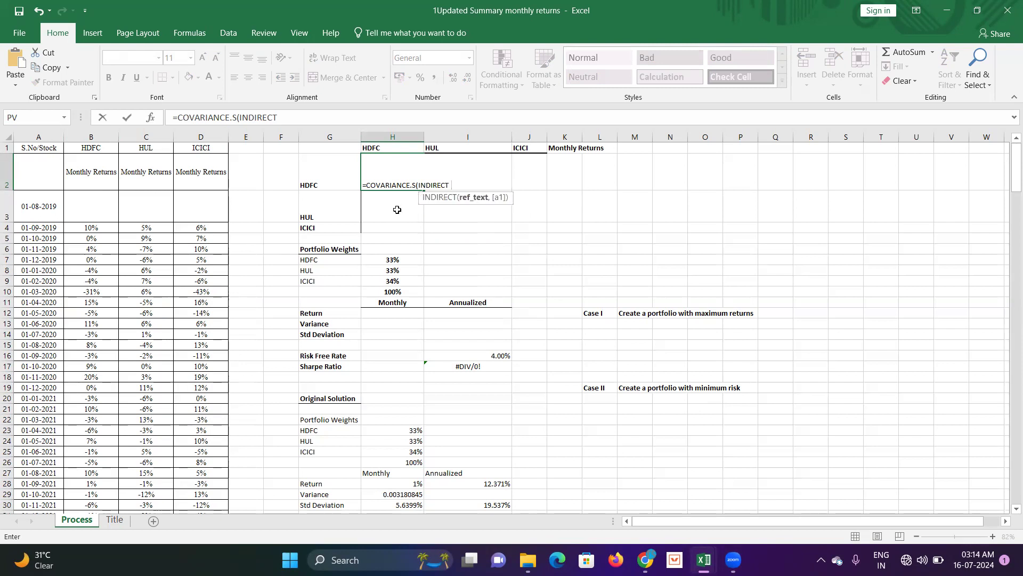
pyautogui.click(384, 147)
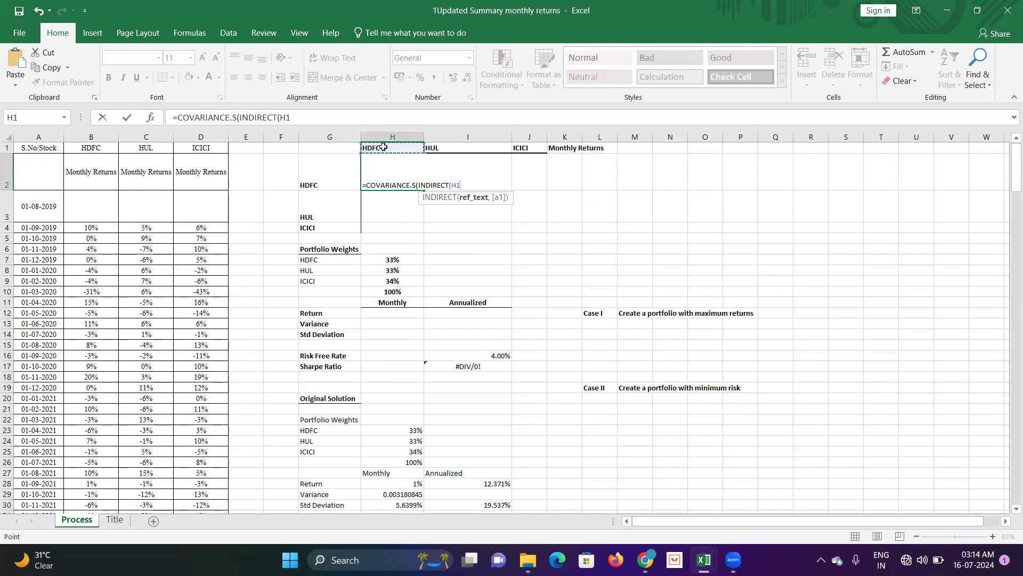
pyautogui.press('F4')
pyautogui.click(453, 185)
pyautogui.press('Delete')
pyautogui.write(')')
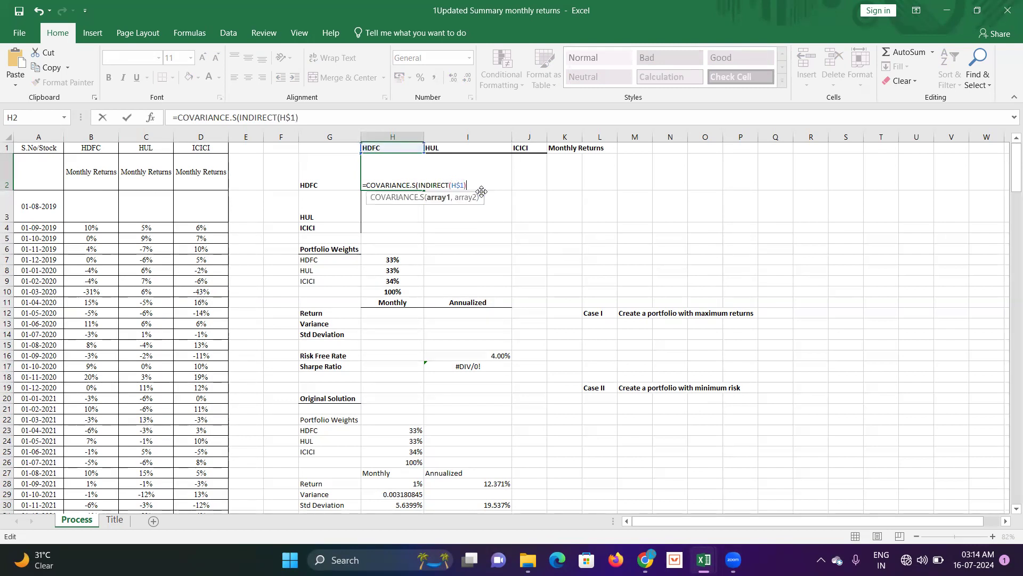
# Complete the covariance formula in H2 with INDIRECT($G2) as the second array
pyautogui.write(',INDIRECT')
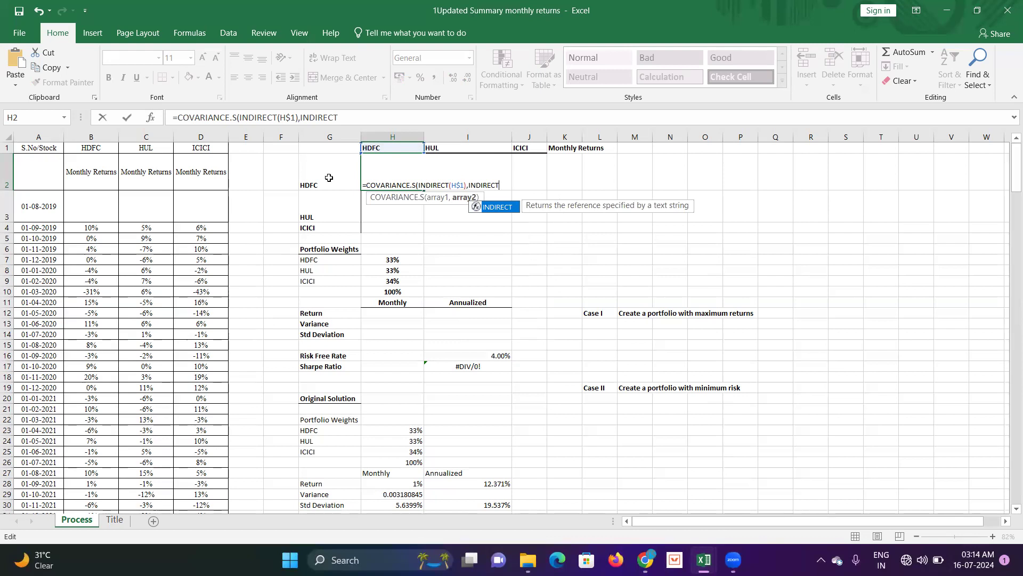
pyautogui.write('(')
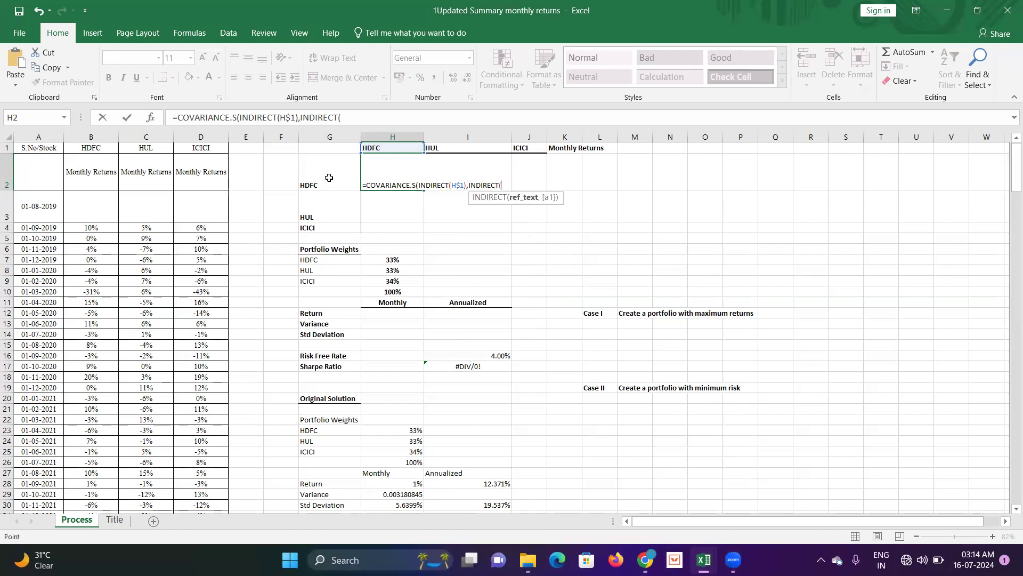
pyautogui.click(329, 178)
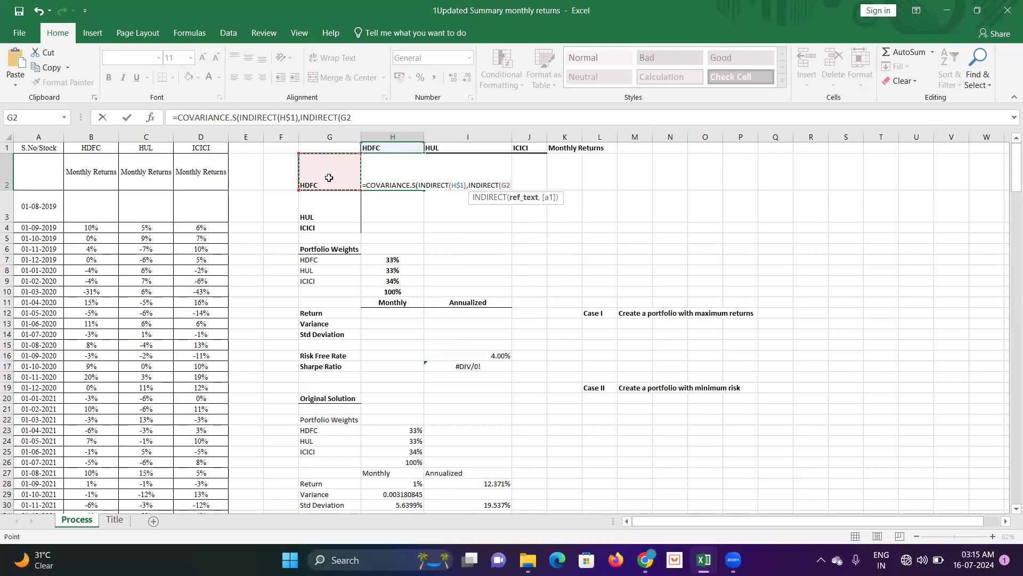
pyautogui.press('F4')
pyautogui.click(513, 185)
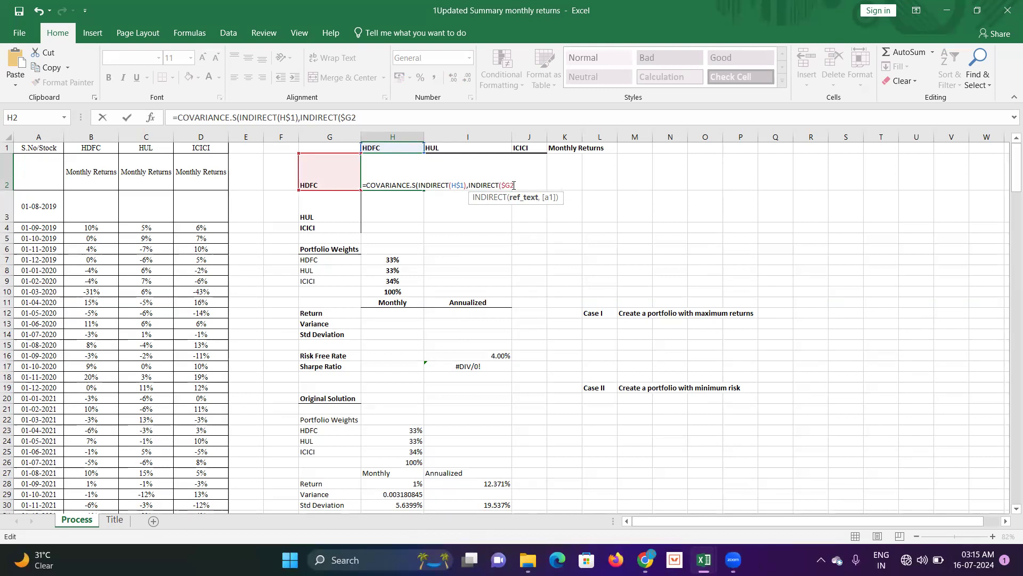
pyautogui.write(')')
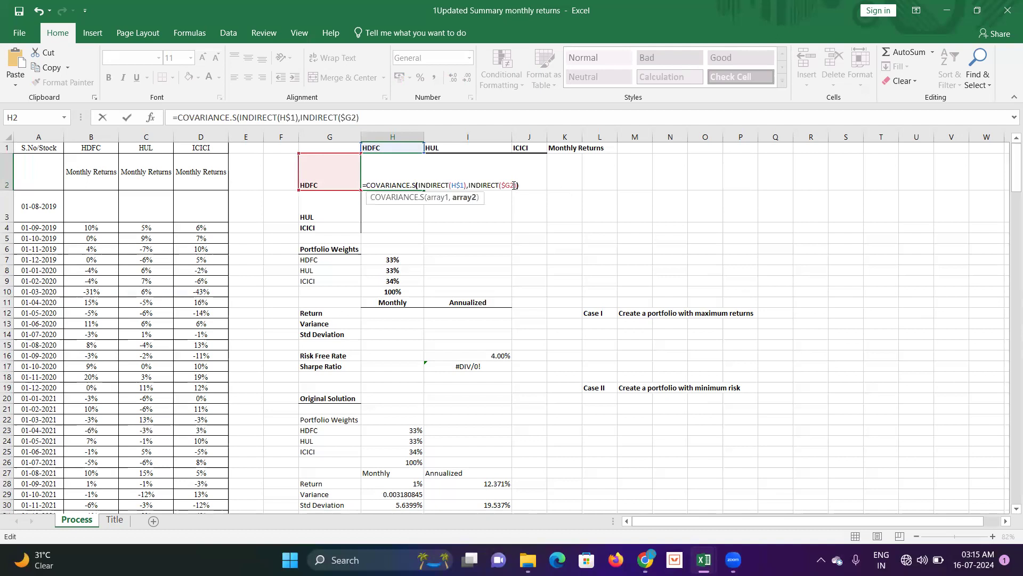
pyautogui.press('Return')
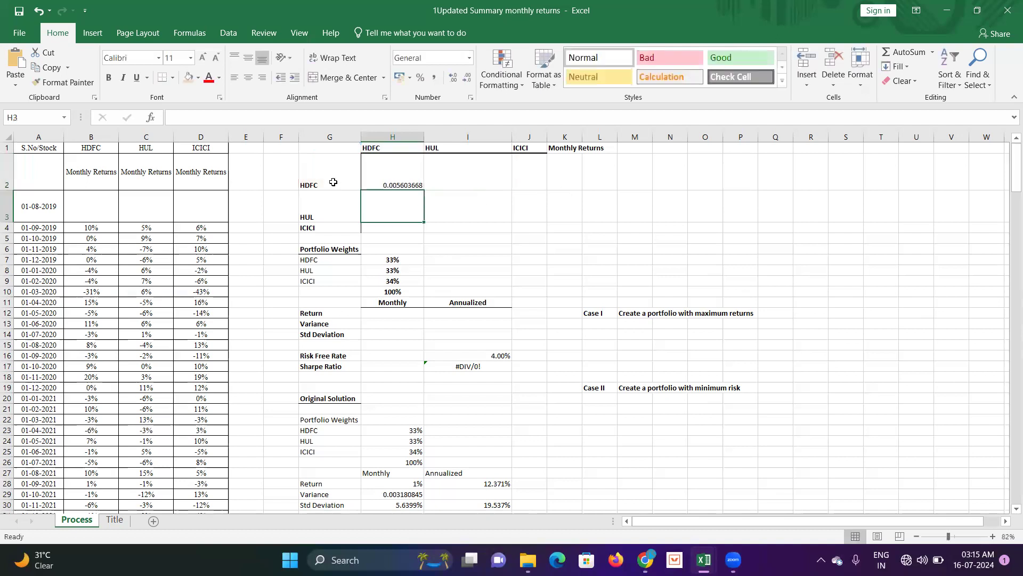
# Copy the covariance formula from H2 and paste only the formula into H3:H4, the HUL and ICICI rows
pyautogui.click(405, 183)
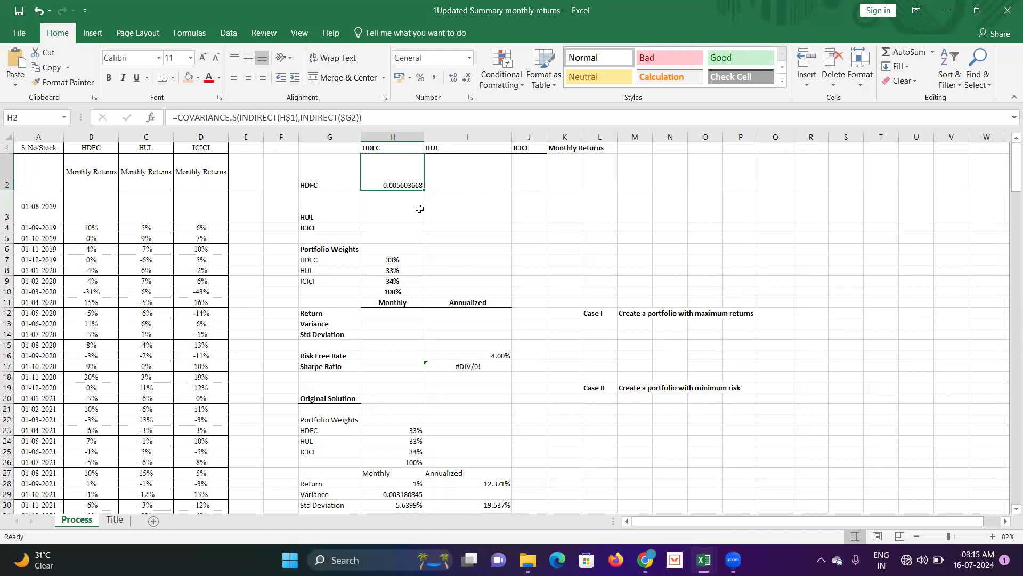
pyautogui.hotkey('ctrl', 'c')
pyautogui.moveTo(411, 207); pyautogui.dragTo(405, 226)
pyautogui.rightClick(397, 216)
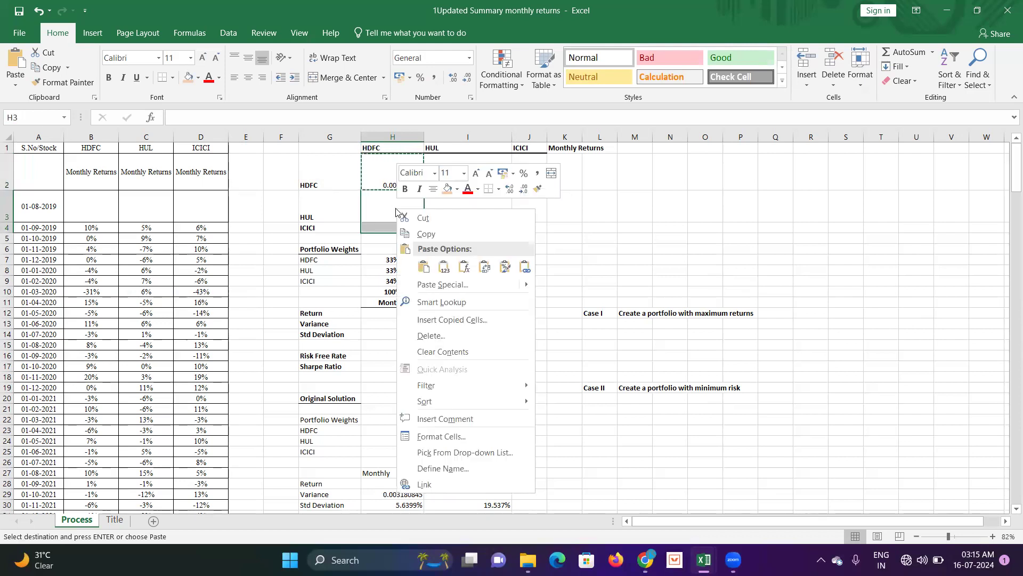
pyautogui.click(463, 266)
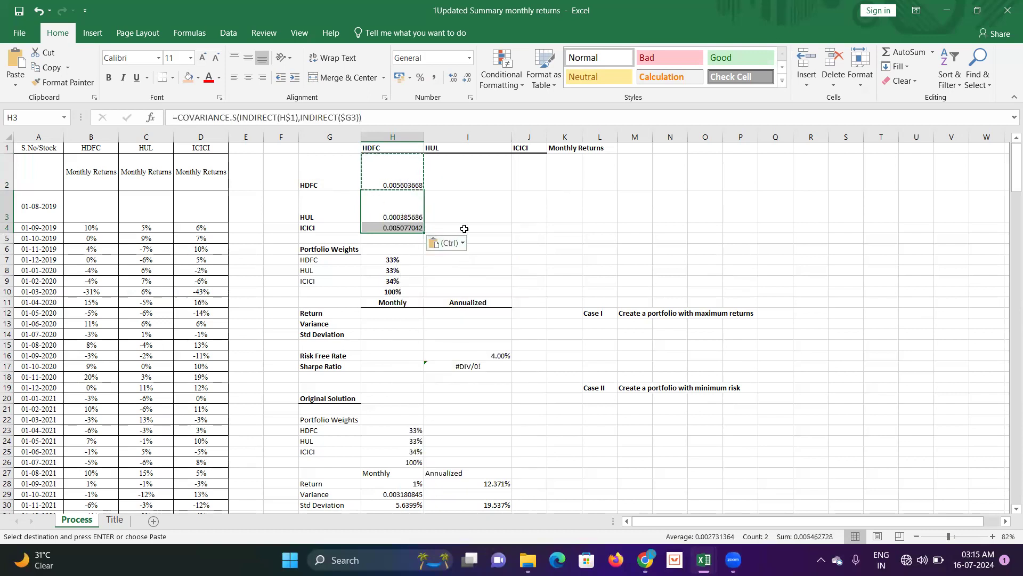
# Paste only the copied covariance formula into I2:J4 to fill the HUL and ICICI columns of the matrix
pyautogui.moveTo(467, 179); pyautogui.dragTo(520, 208)
pyautogui.rightClick(474, 169)
pyautogui.click(543, 226)
pyautogui.rightClick(479, 201)
pyautogui.click(546, 260)
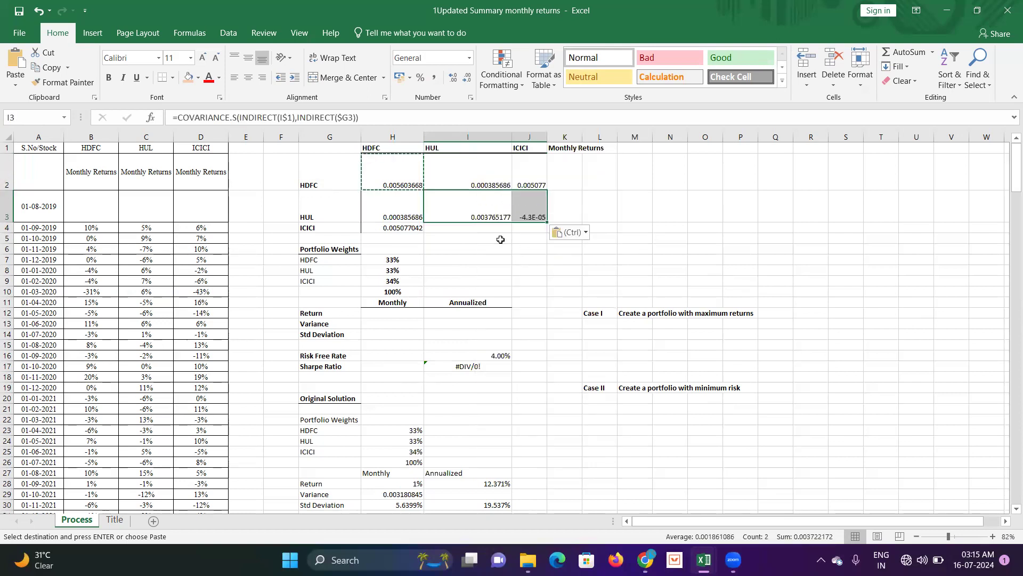
pyautogui.click(496, 233)
pyautogui.moveTo(517, 232); pyautogui.dragTo(522, 232)
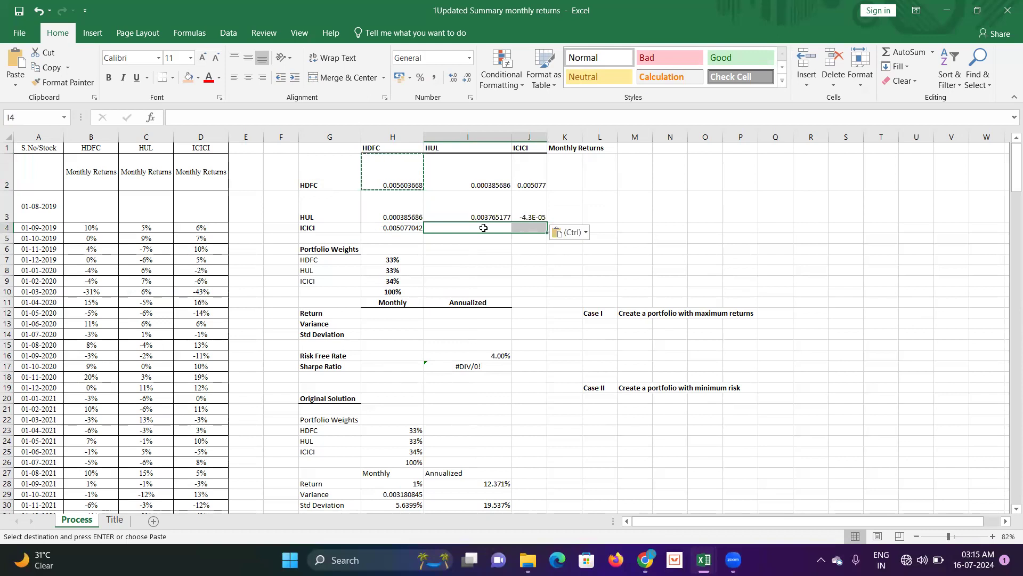
pyautogui.rightClick(483, 228)
pyautogui.click(543, 284)
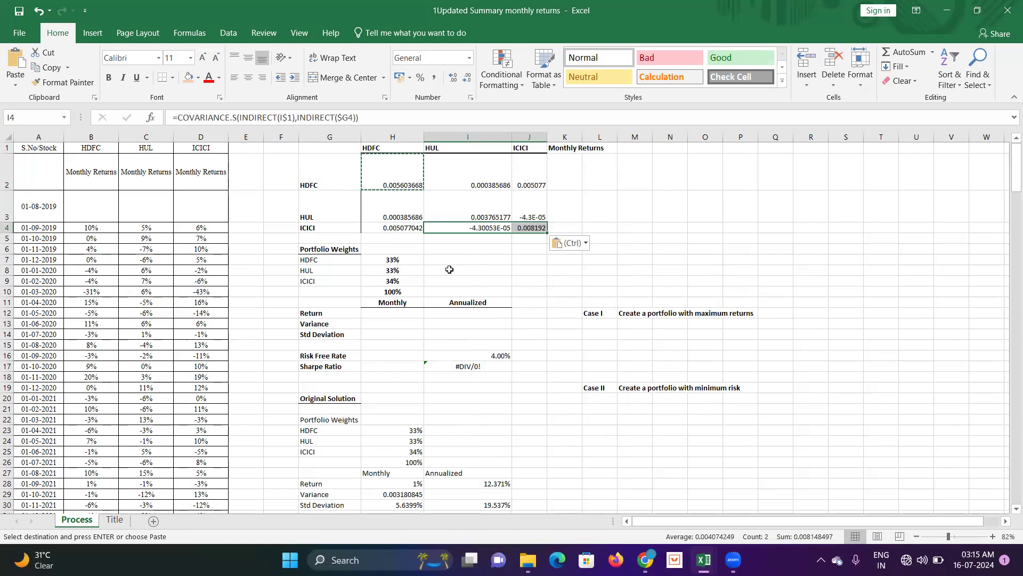
pyautogui.press('Escape')
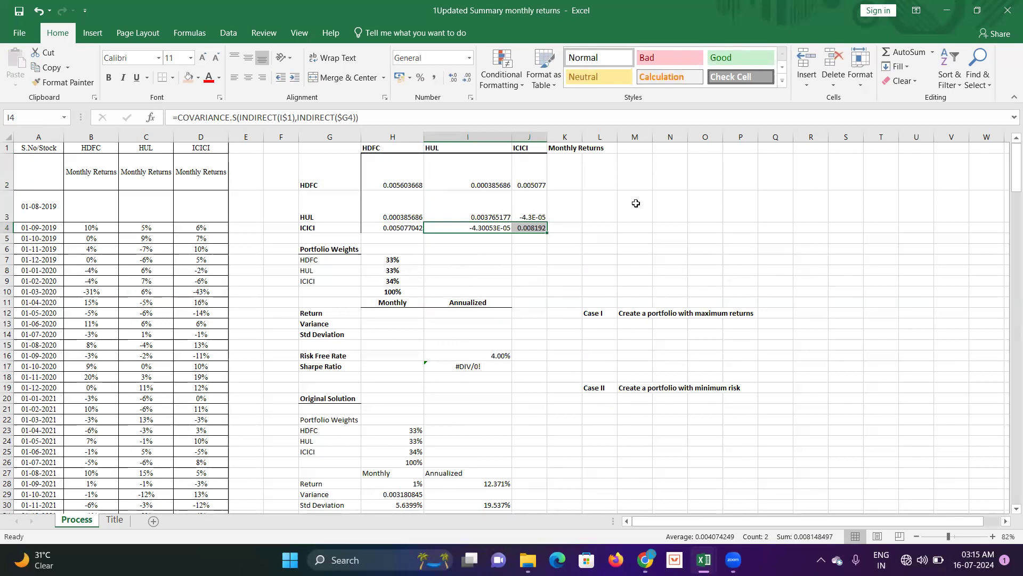
# Enter =AVERAGE(INDIRECT(G2)) in K2 to calculate HDFC's average monthly return
pyautogui.click(560, 170)
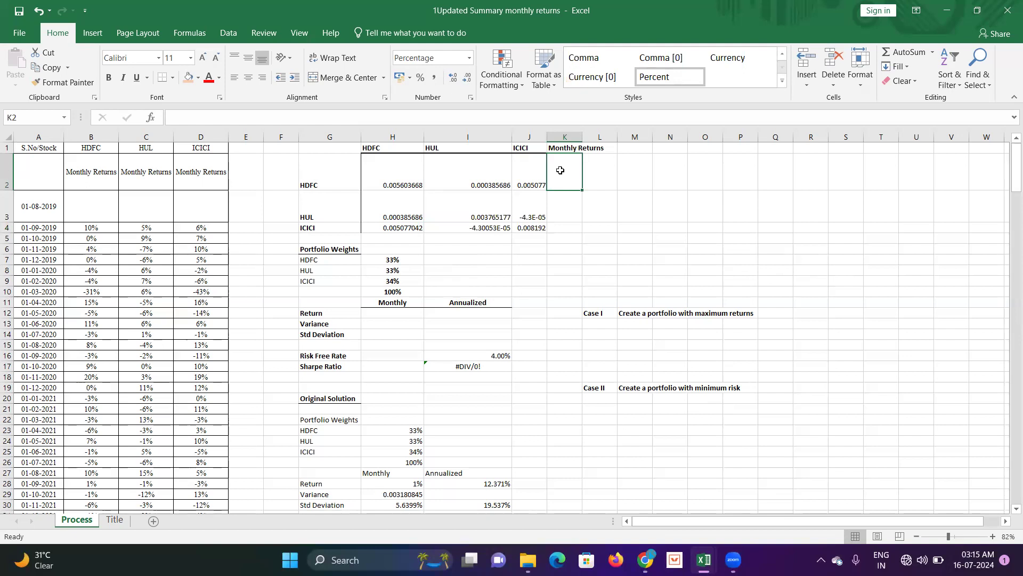
pyautogui.write('=AVERAGE')
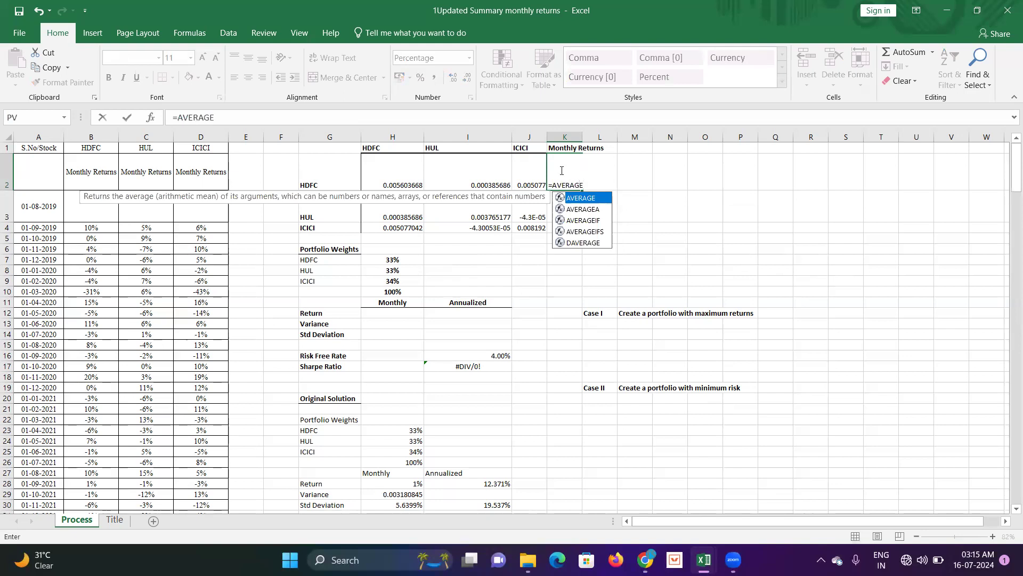
pyautogui.write('(INDIRECT(')
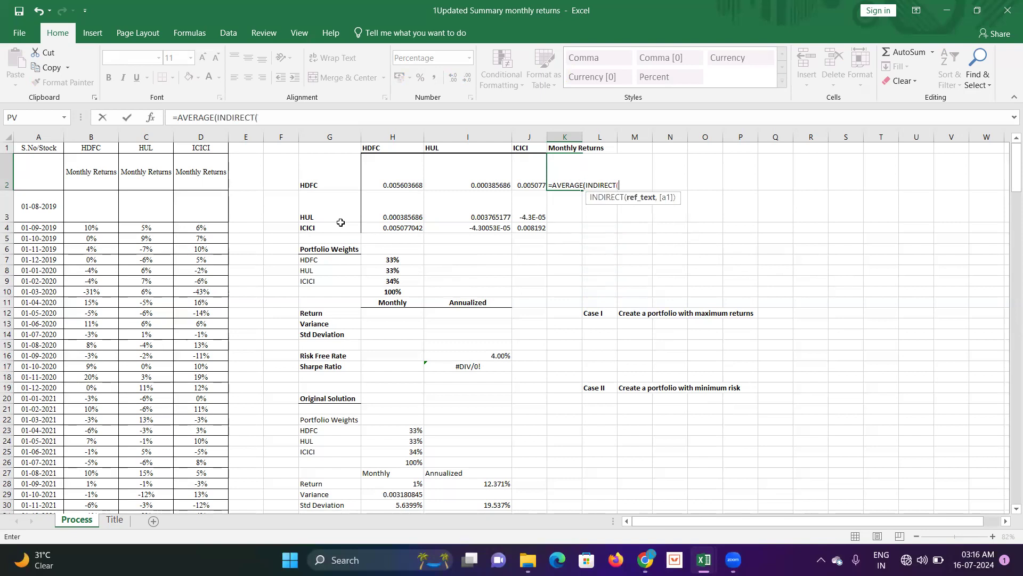
pyautogui.click(338, 177)
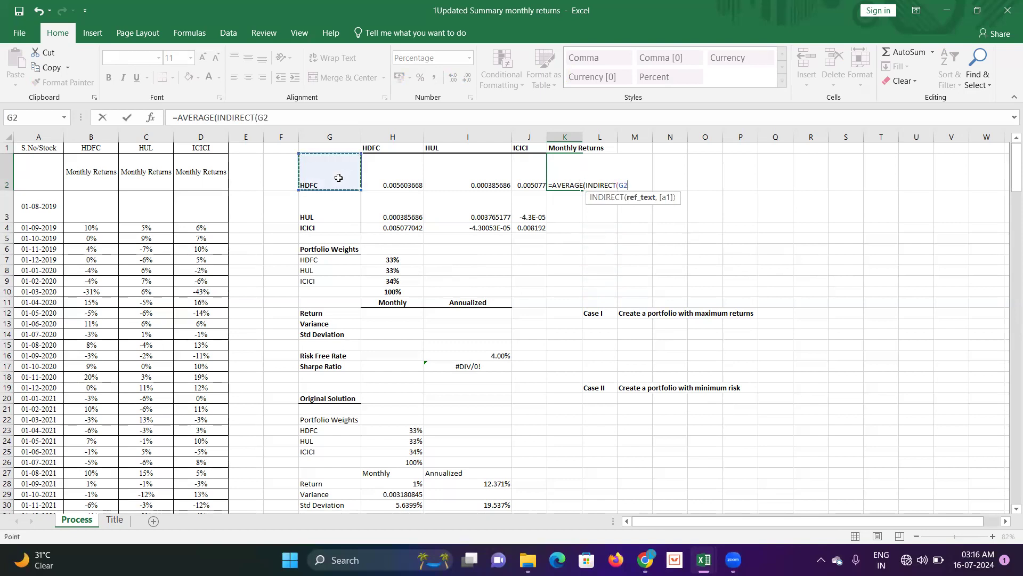
pyautogui.write('))')
pyautogui.press('Return')
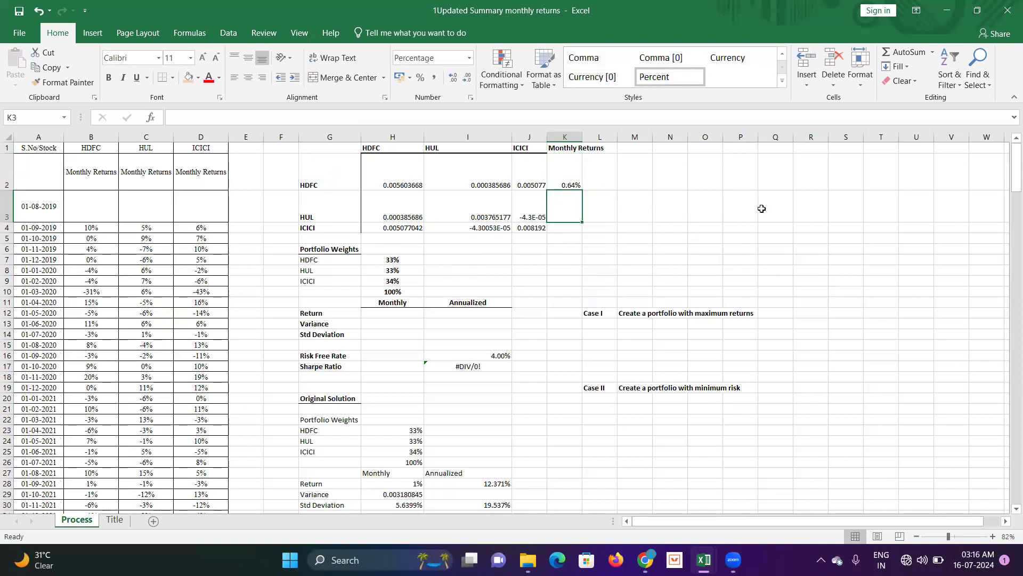
# Fill the average return formula from K2 down to K3:K4 for HUL and ICICI
pyautogui.click(567, 174)
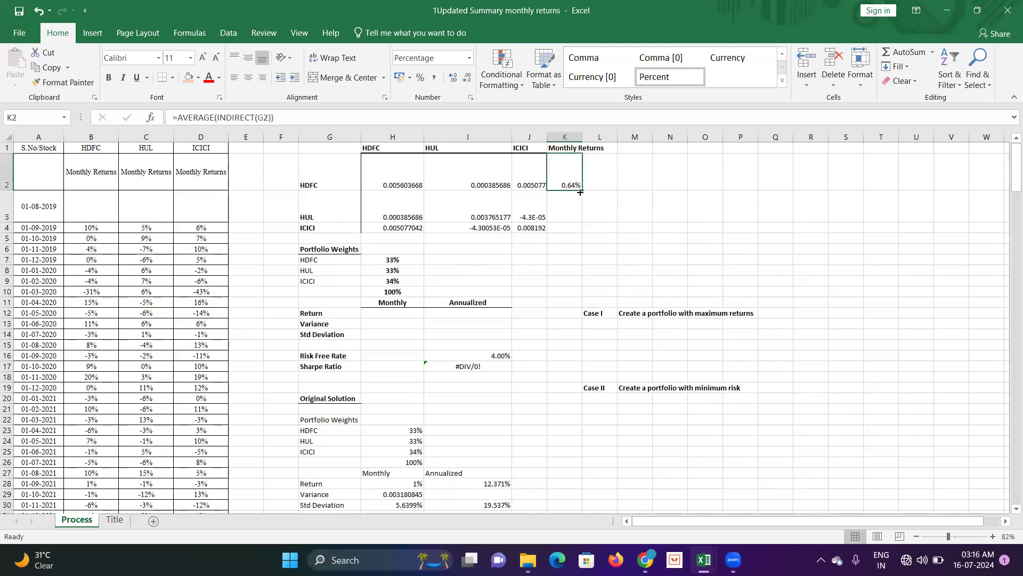
pyautogui.moveTo(580, 192); pyautogui.dragTo(575, 218)
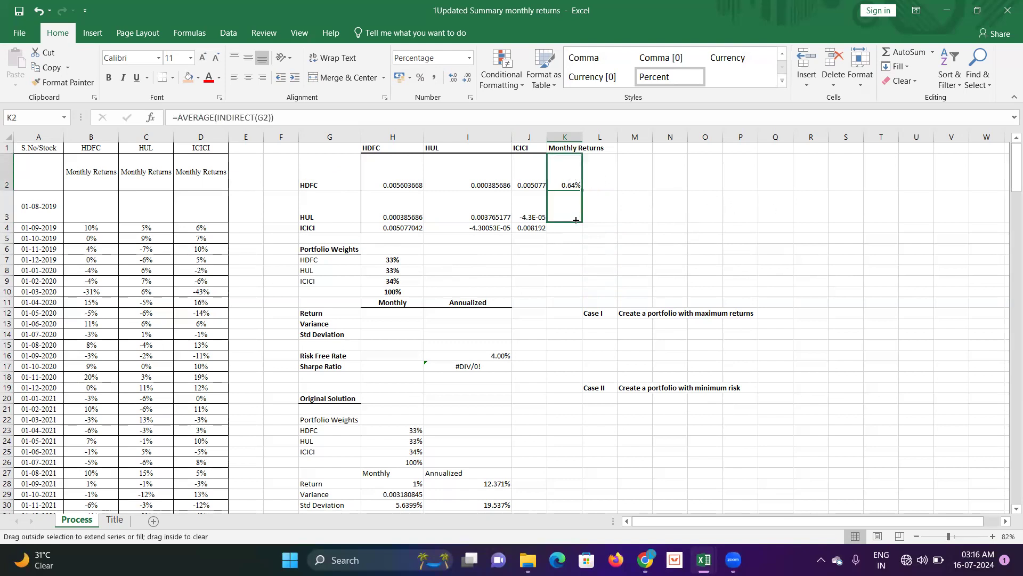
pyautogui.moveTo(576, 228); pyautogui.dragTo(576, 228)
pyautogui.click(442, 263)
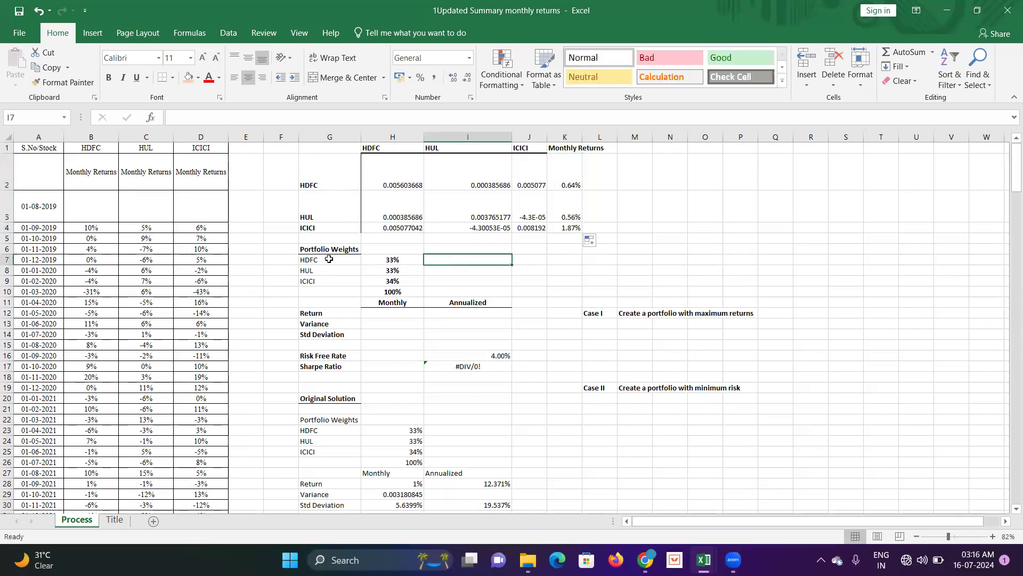
# Review the portfolio weights in H7:H9, their total in H10 and the Monthly Returns column
pyautogui.click(305, 250)
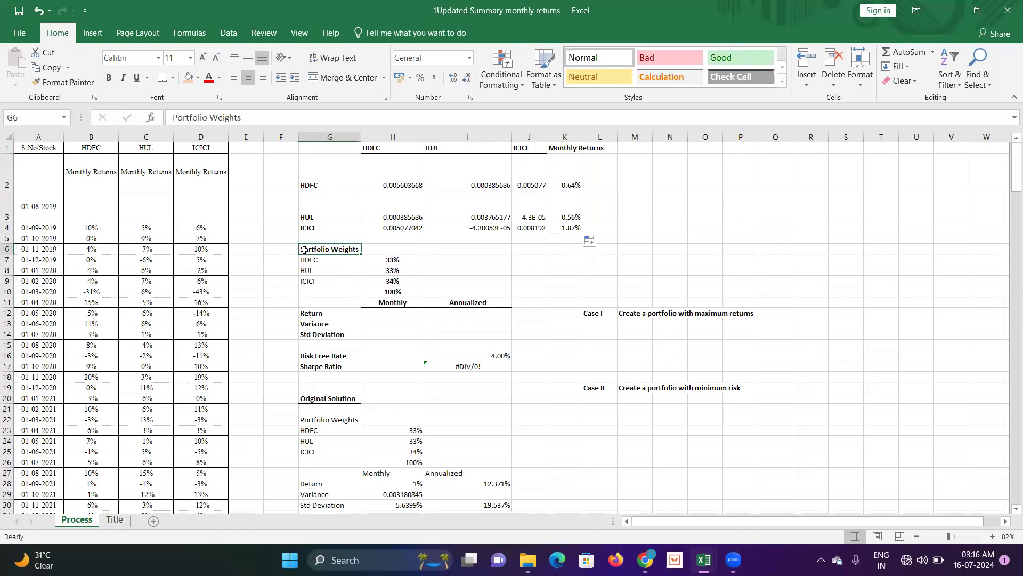
pyautogui.moveTo(378, 262); pyautogui.dragTo(385, 280)
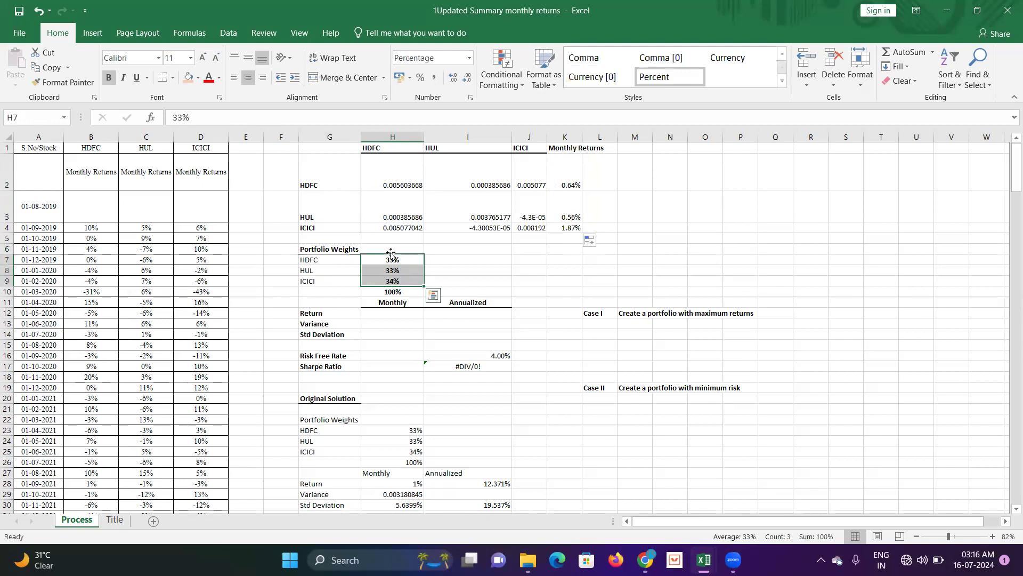
pyautogui.click(392, 293)
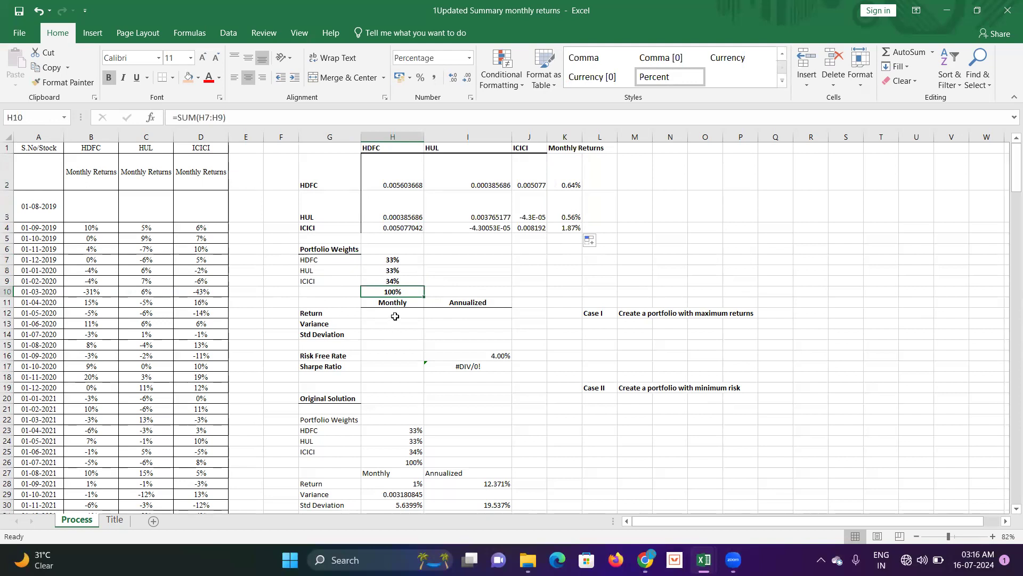
pyautogui.click(395, 317)
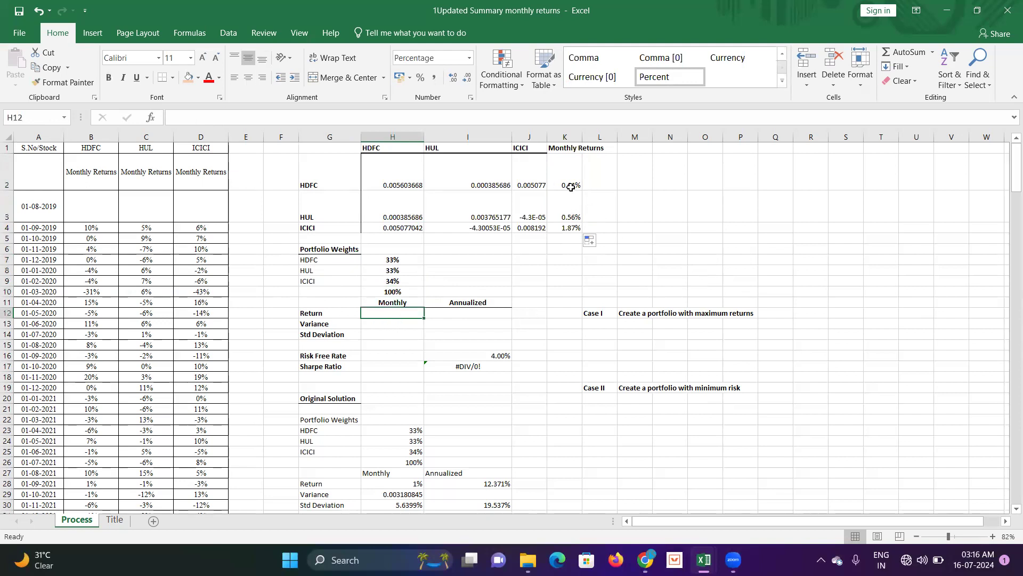
pyautogui.click(566, 137)
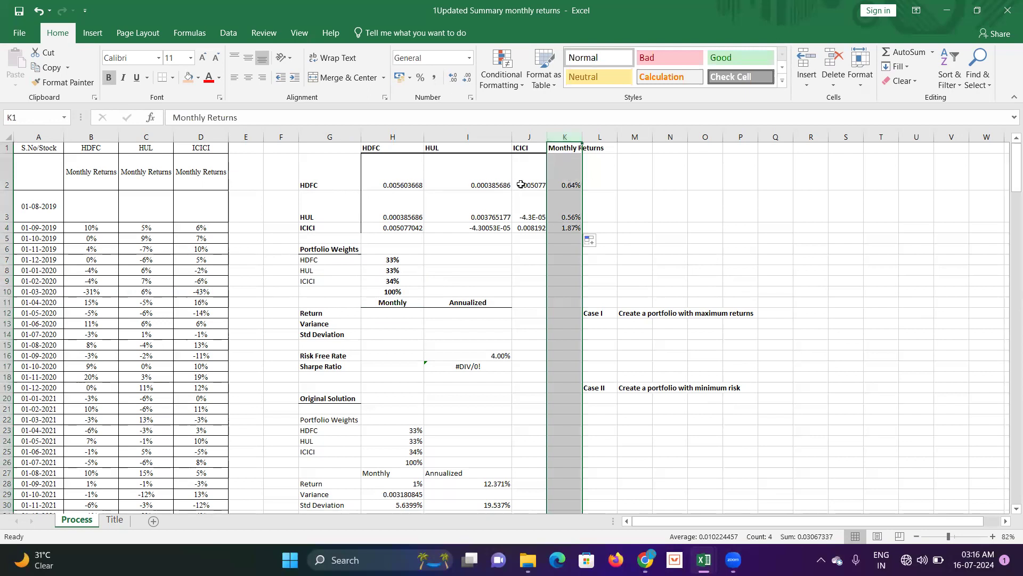
# Enter the array formula =MMULT(TRANSPOSE(H7:H9),K2:K4) in H12 to calculate the portfolio's monthly return
pyautogui.click(375, 314)
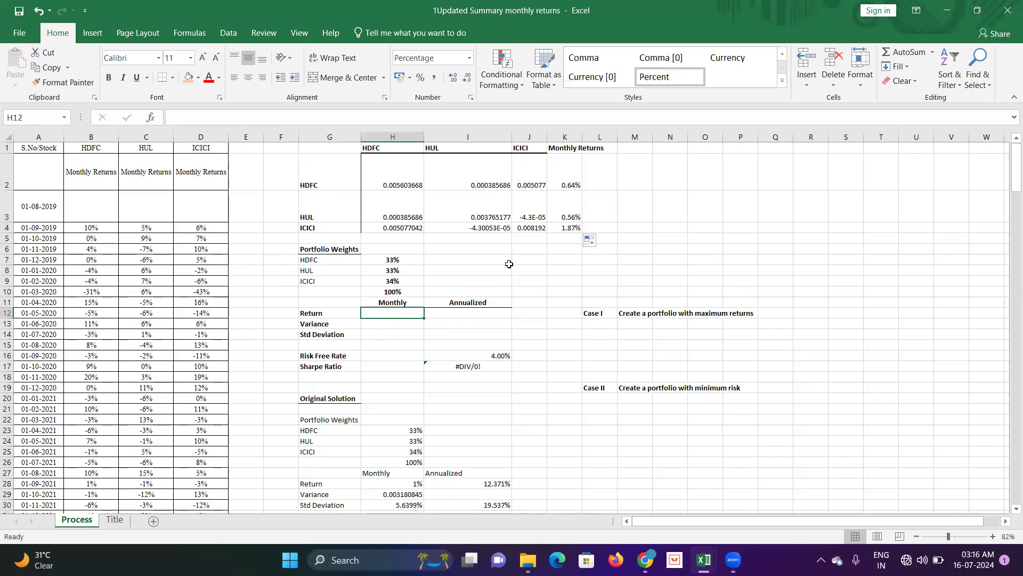
pyautogui.write('=')
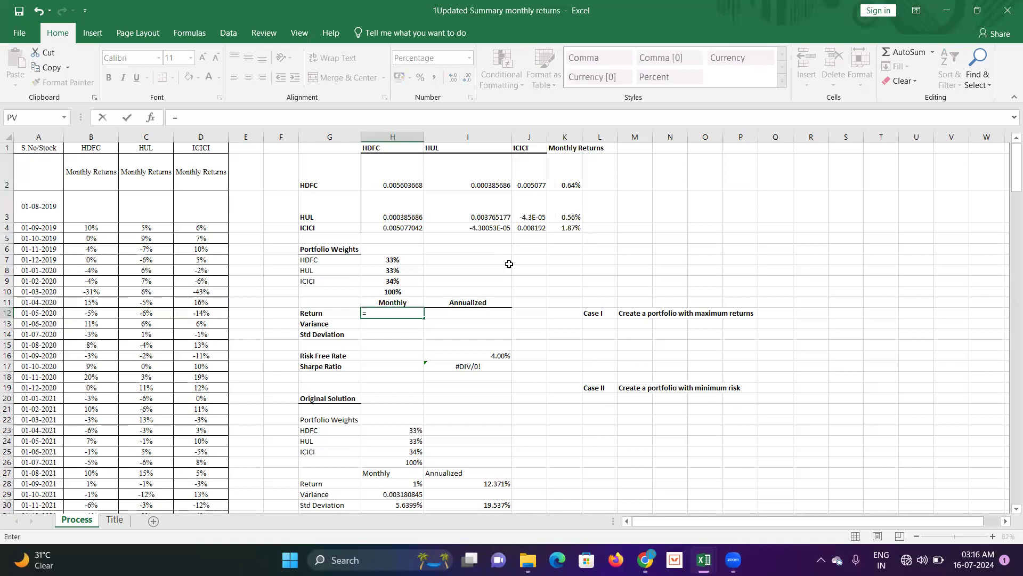
pyautogui.write('MMULT')
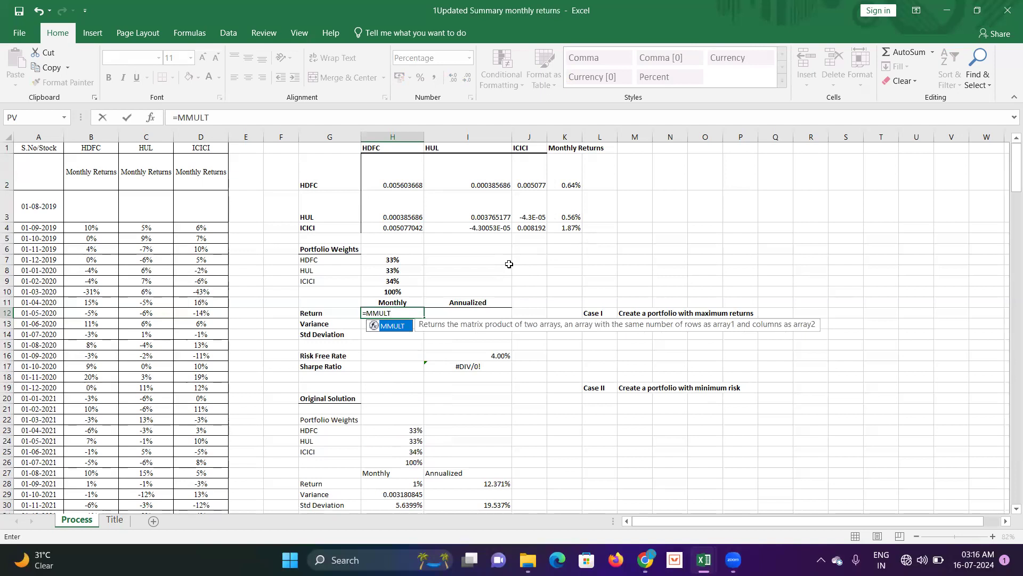
pyautogui.write('(')
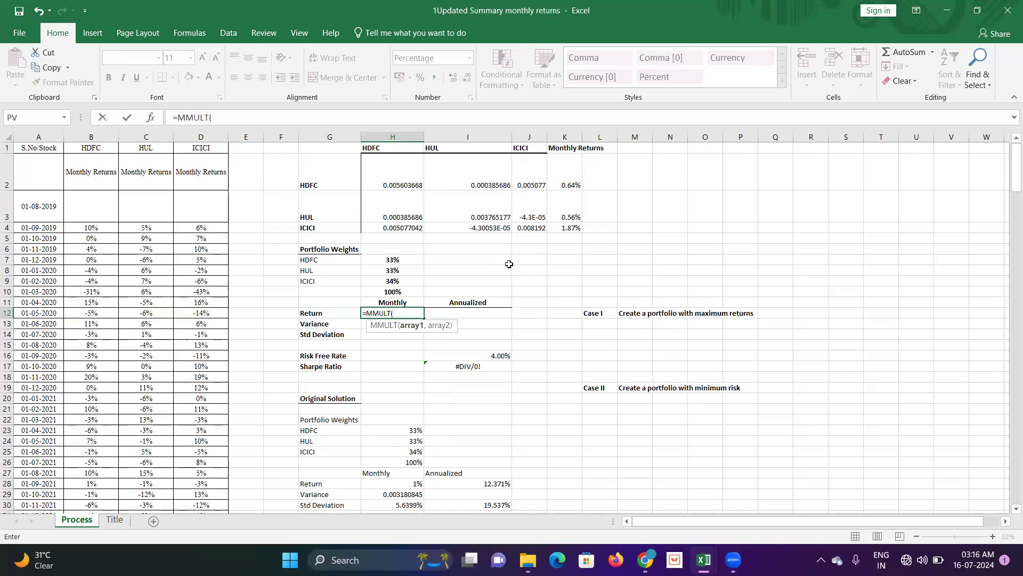
pyautogui.write('TRANSPOSE')
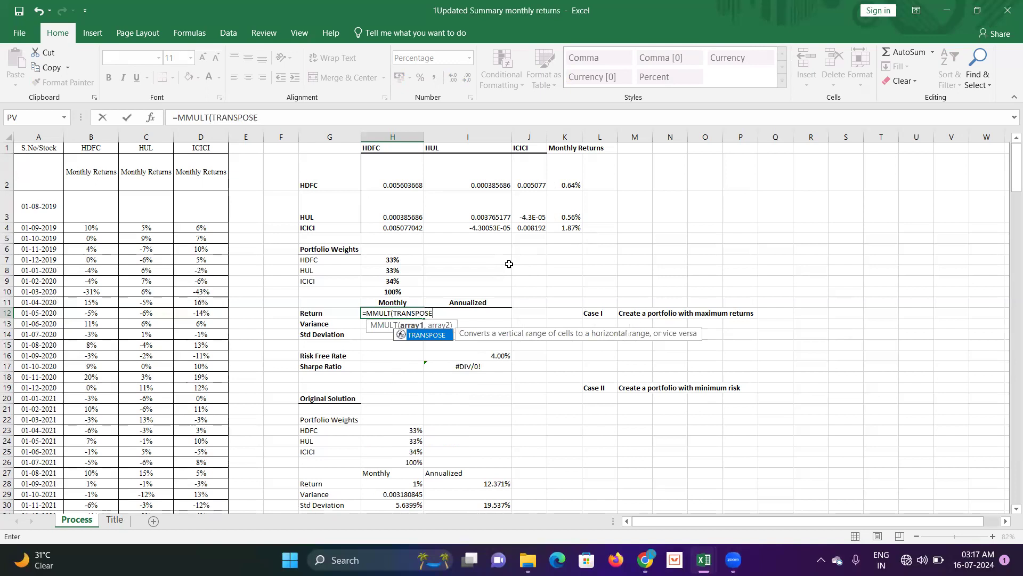
pyautogui.write('(')
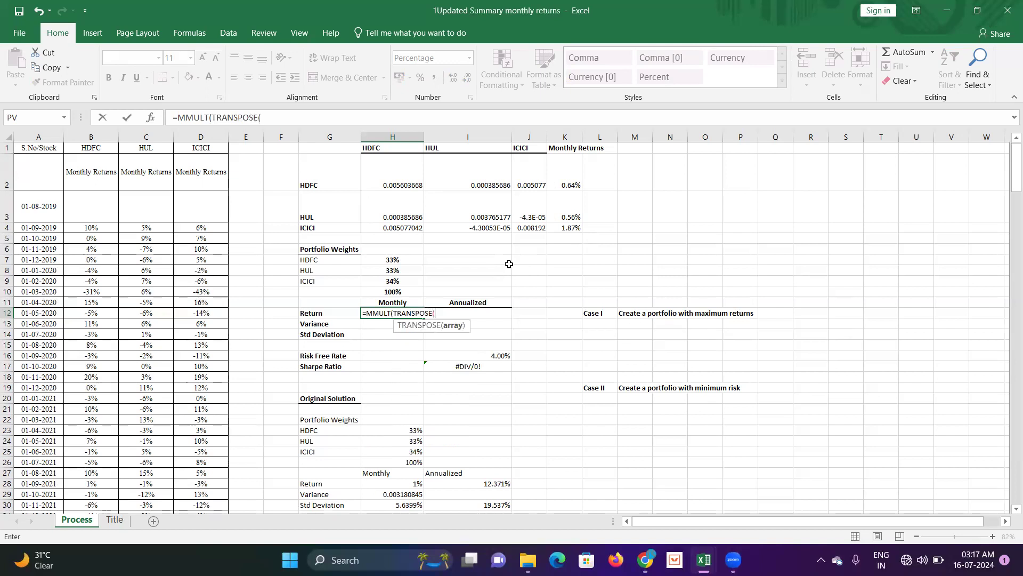
pyautogui.moveTo(389, 262); pyautogui.dragTo(389, 277)
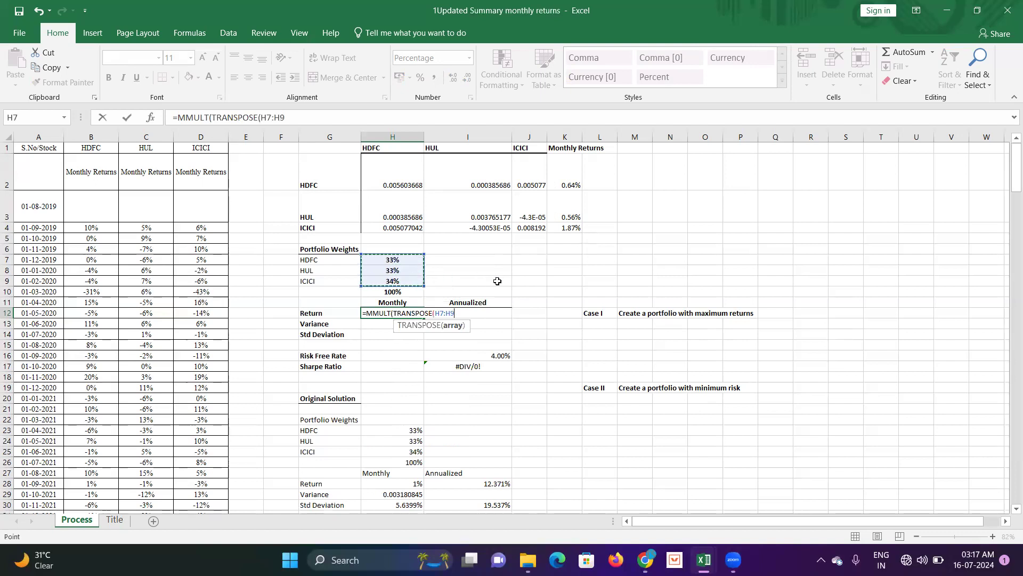
pyautogui.write('),')
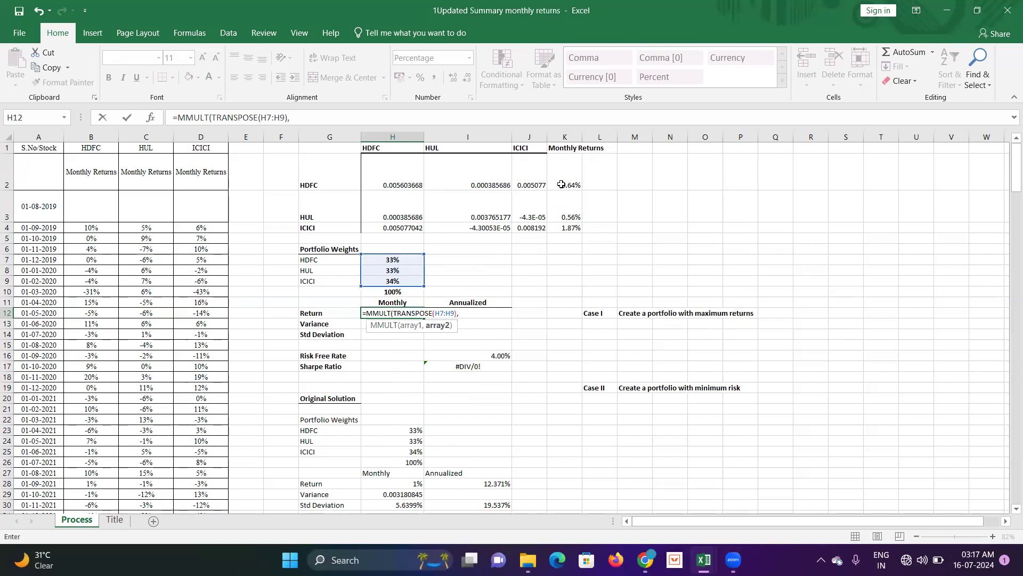
pyautogui.moveTo(563, 172); pyautogui.dragTo(563, 223)
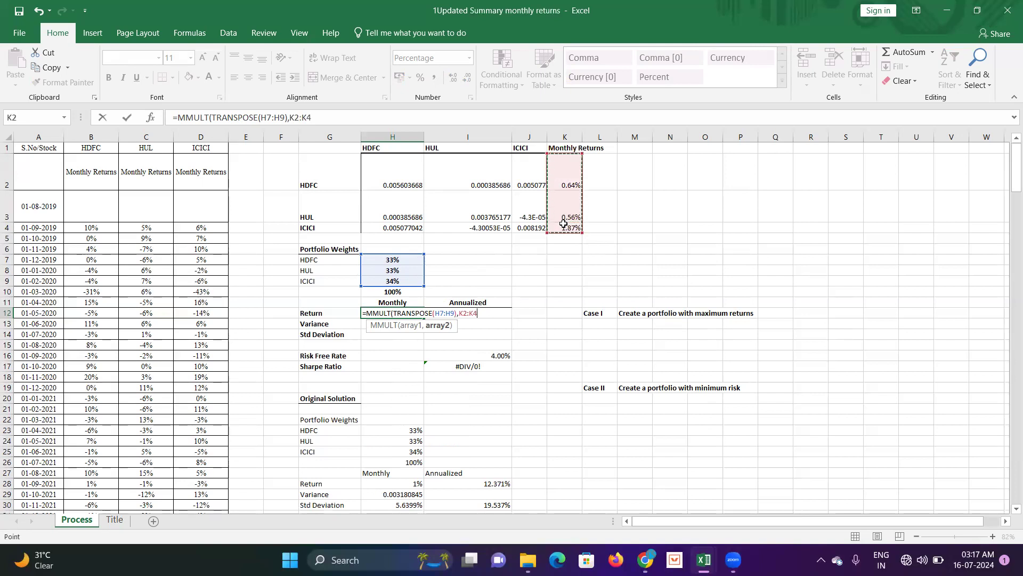
pyautogui.write(')')
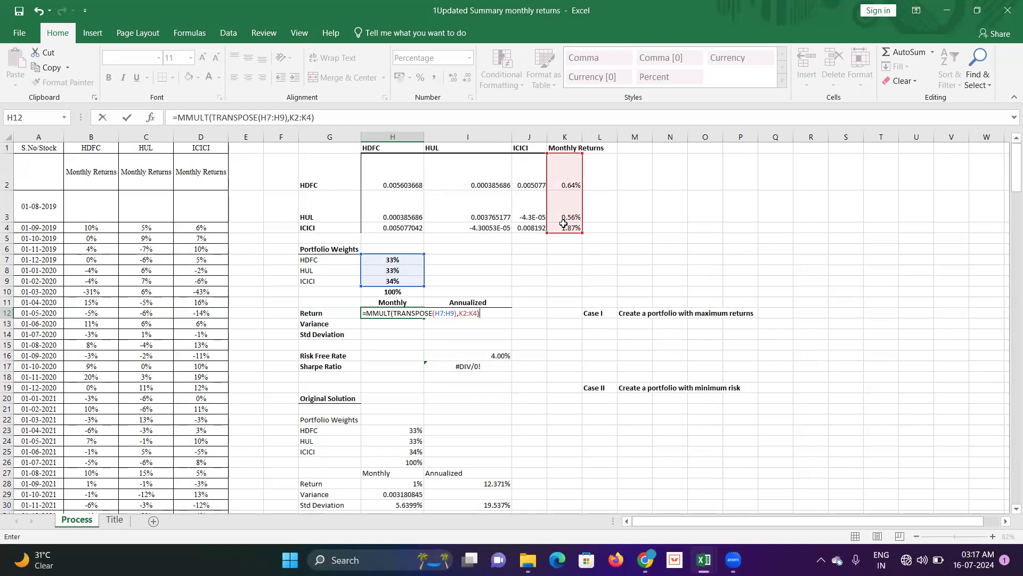
pyautogui.hotkey('ctrl', 'shift', 'Return')
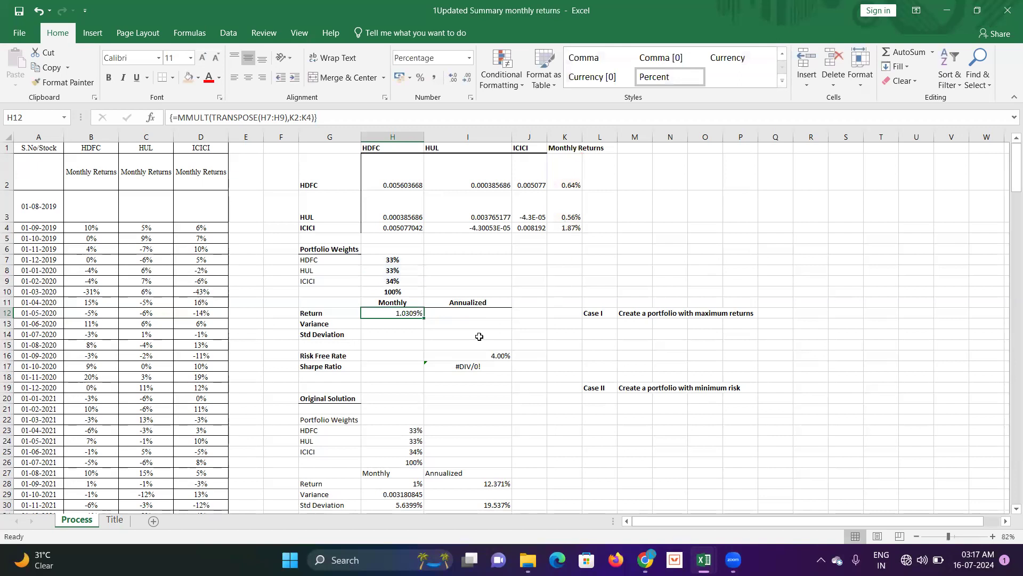
# Begin an MMULT formula in H13, the monthly variance cell, with TRANSPOSE(H7:H9) as the first array
pyautogui.click(405, 323)
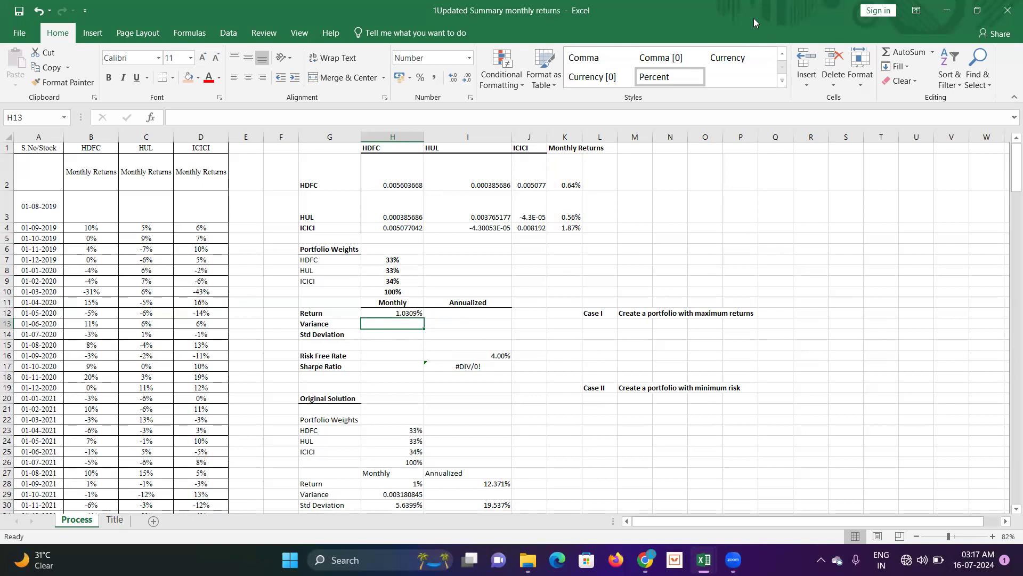
pyautogui.write('=MM')
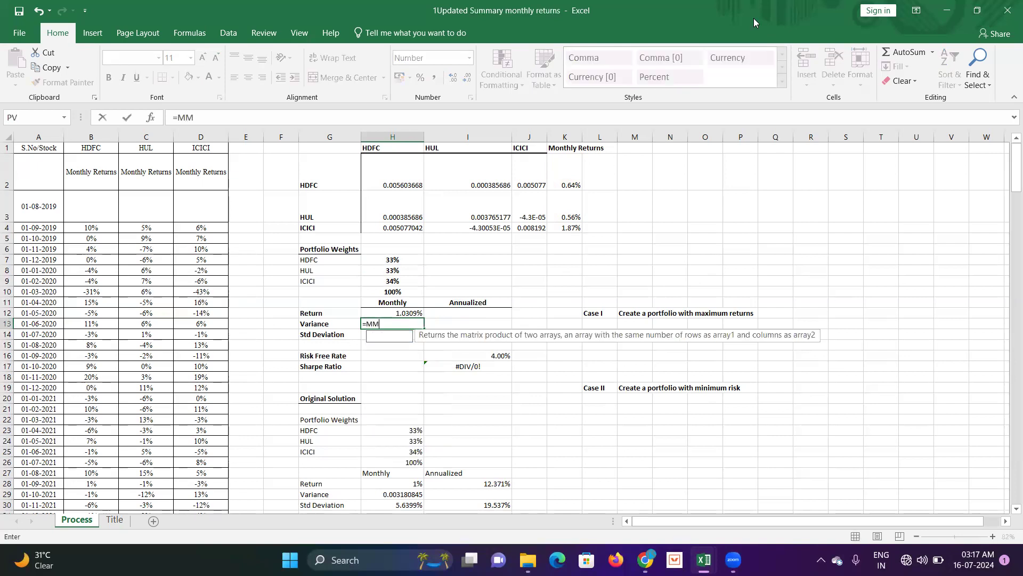
pyautogui.write('ULT')
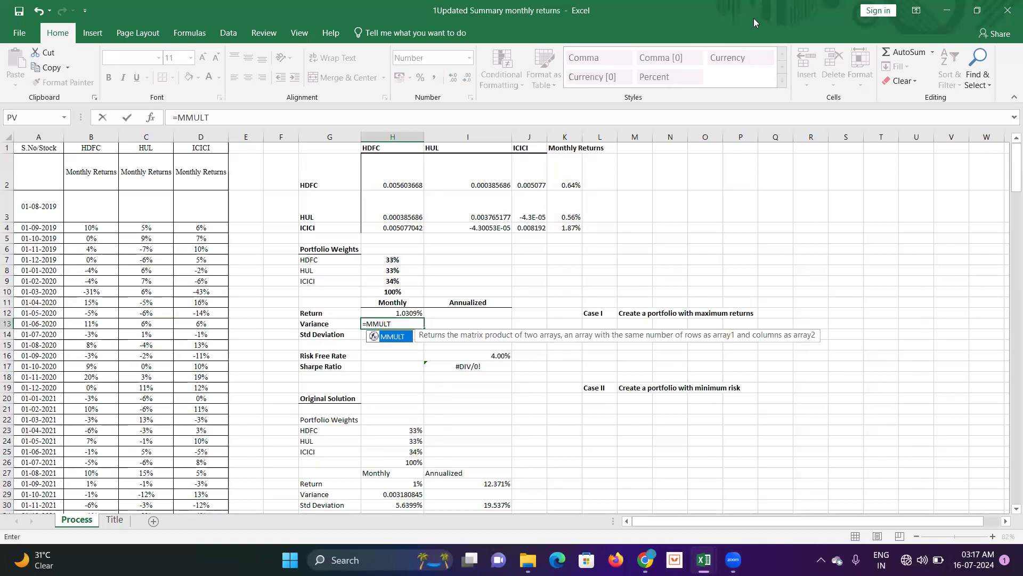
pyautogui.write('(TRANSPOSE')
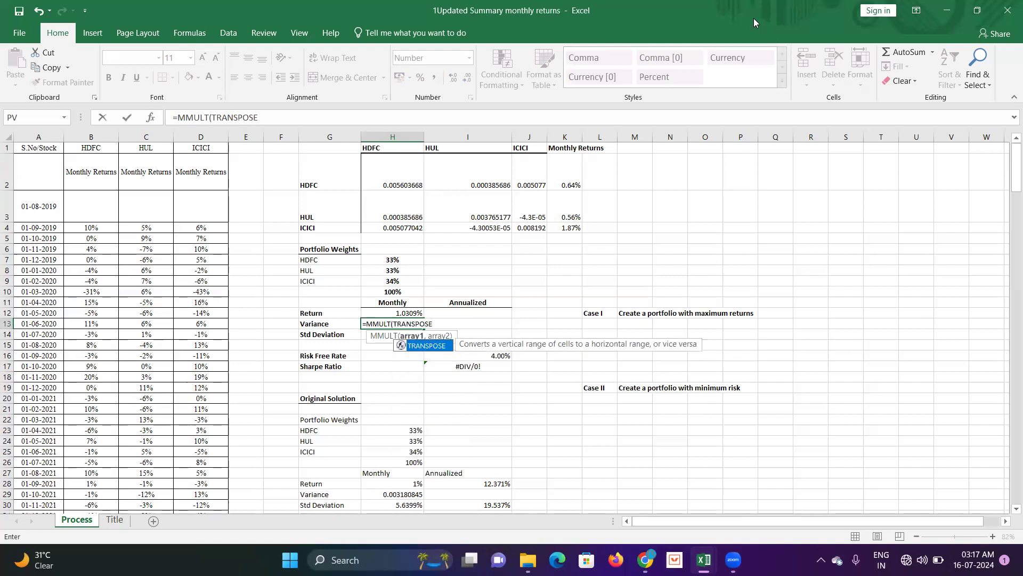
pyautogui.write('(')
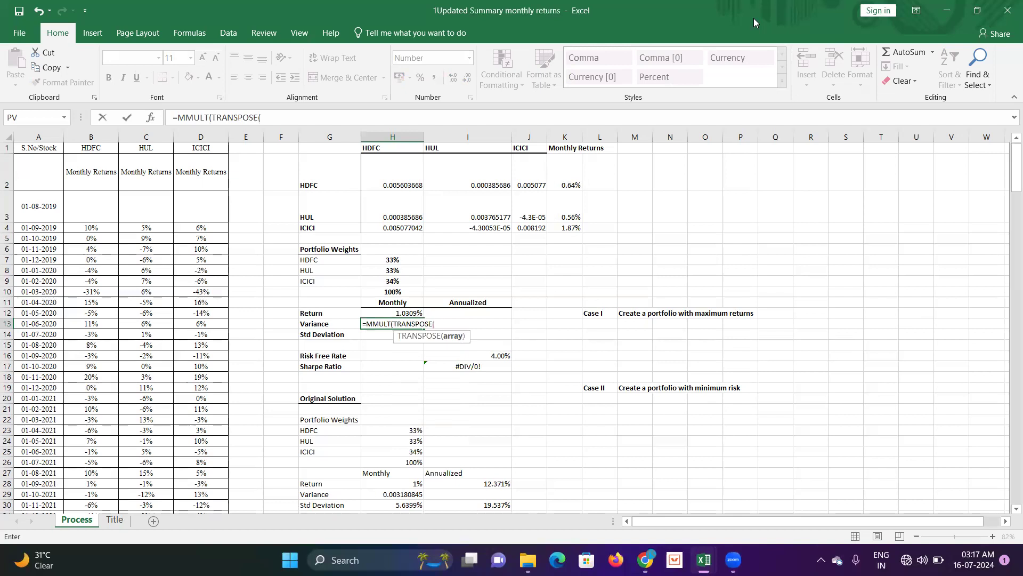
pyautogui.moveTo(379, 261); pyautogui.dragTo(378, 280)
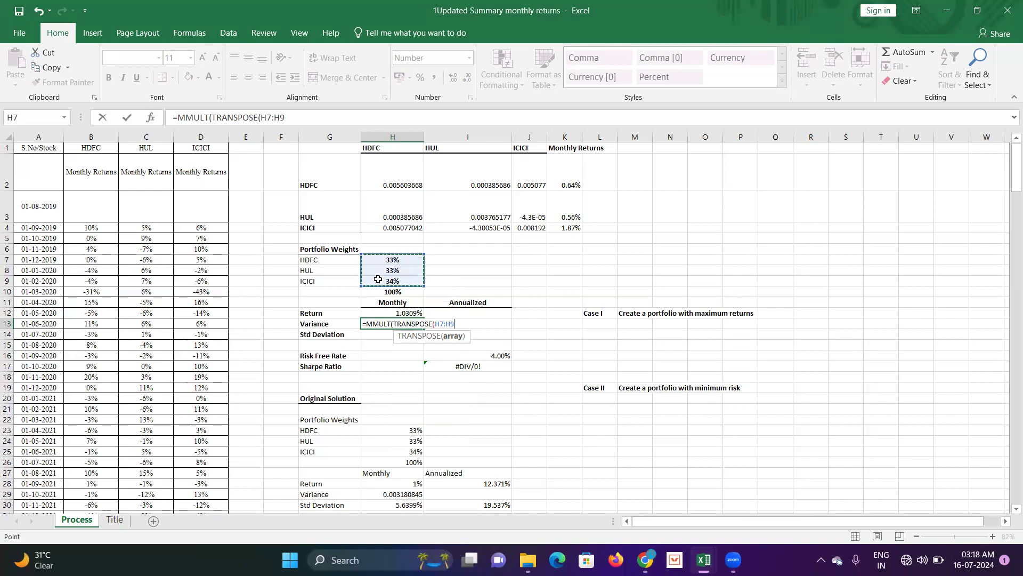
pyautogui.write(')')
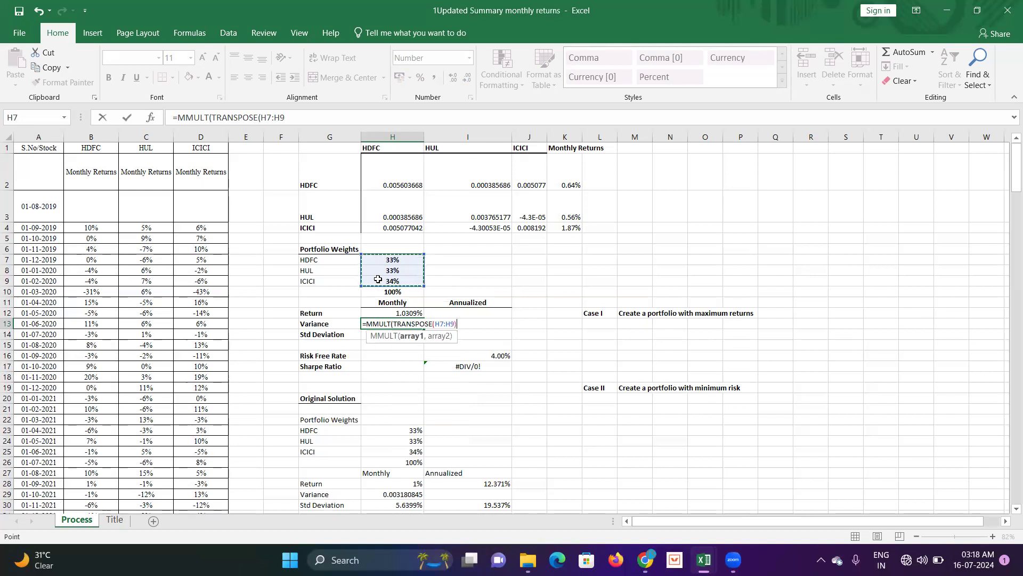
# Complete the monthly variance in H13 as the array formula =MMULT(TRANSPOSE(H7:H9),MMULT(H2:J4,H7:H9))
pyautogui.write(',MMULT')
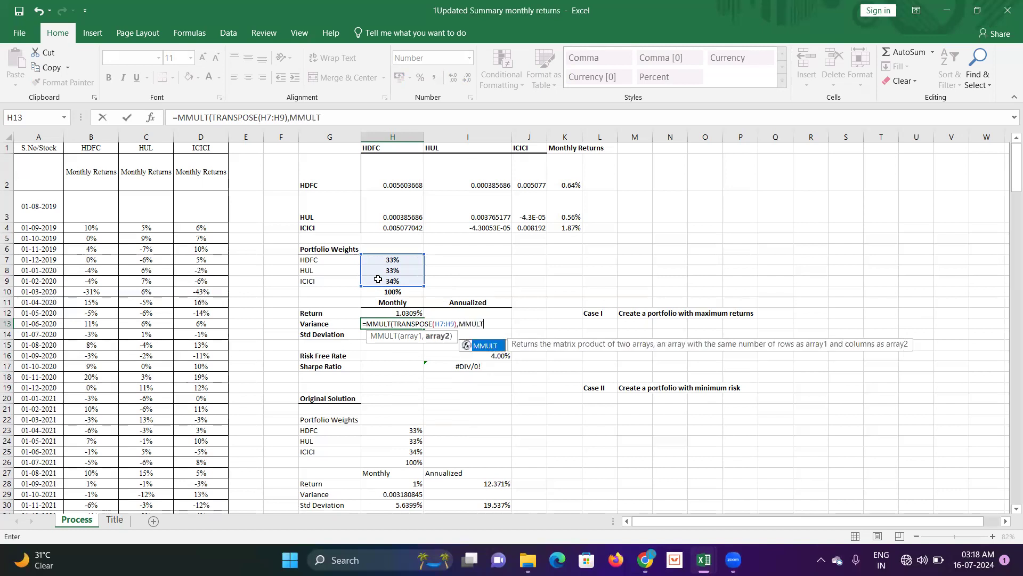
pyautogui.write('(')
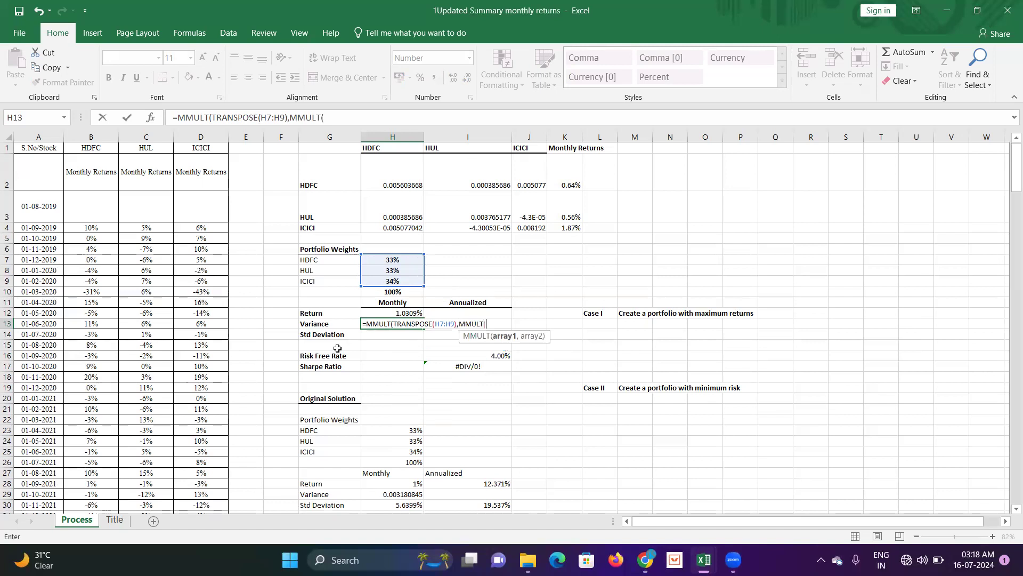
pyautogui.moveTo(404, 171); pyautogui.dragTo(521, 228)
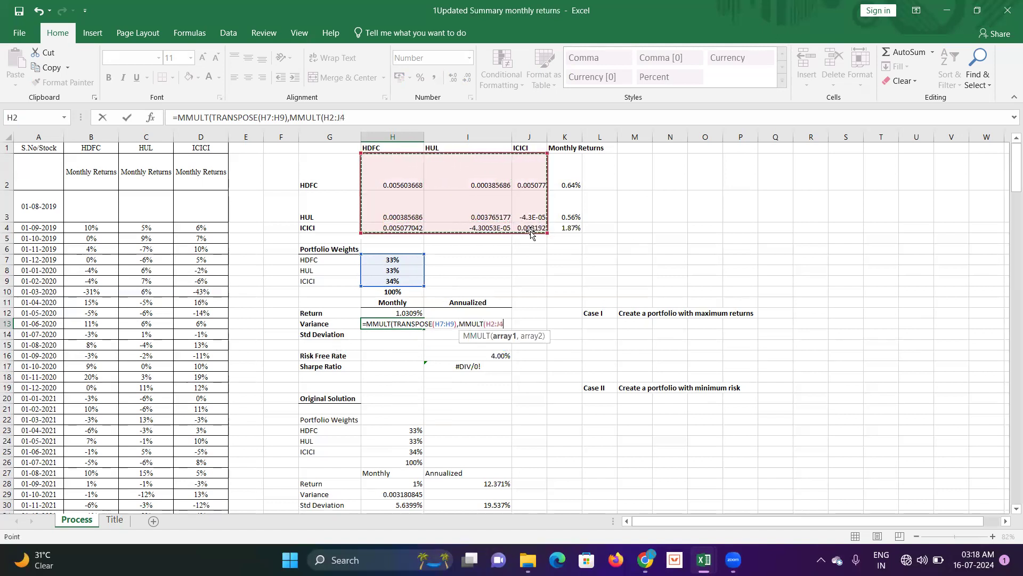
pyautogui.write(',')
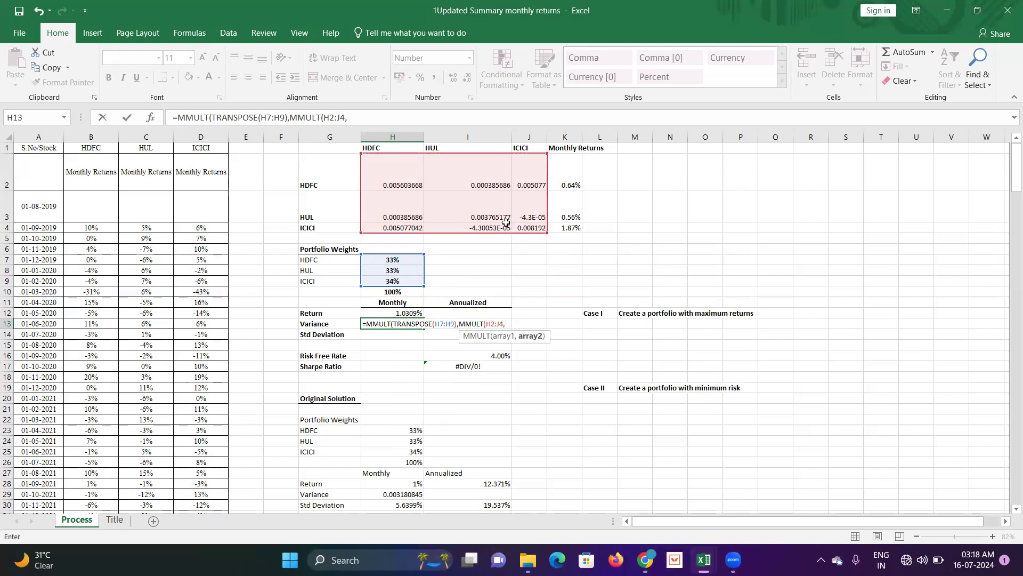
pyautogui.moveTo(386, 260); pyautogui.dragTo(381, 278)
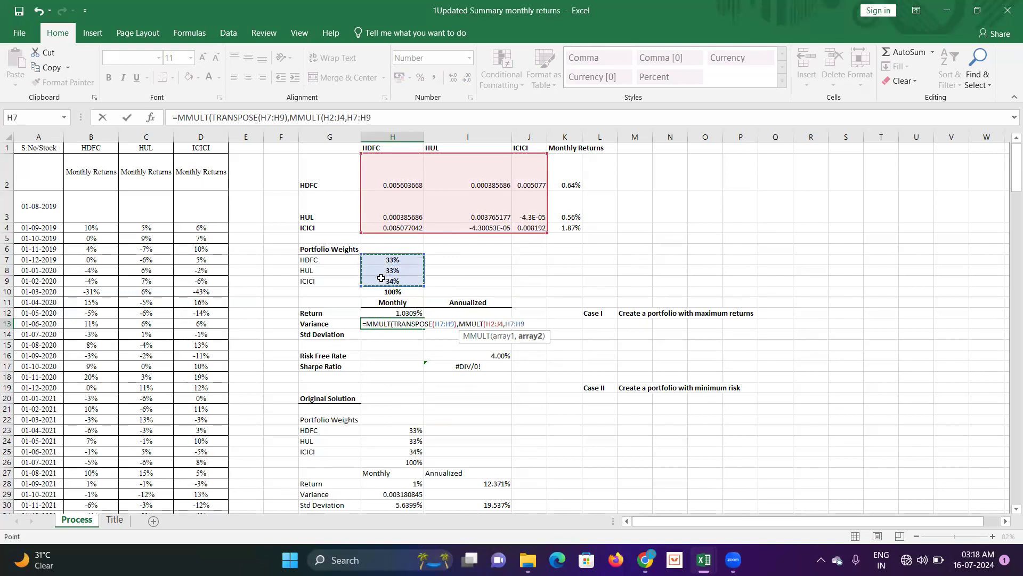
pyautogui.write('))')
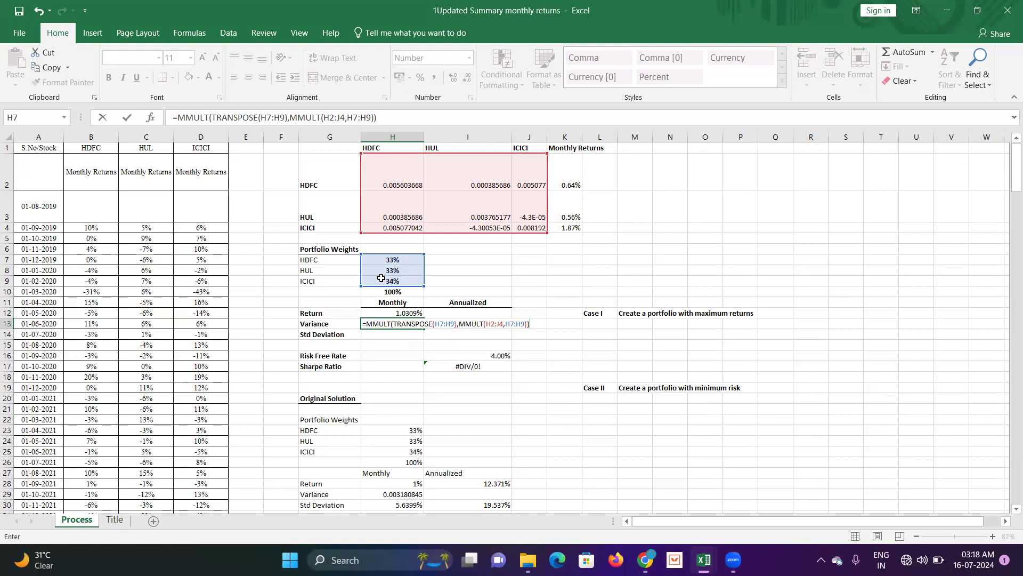
pyautogui.hotkey('ctrl', 'shift', 'Return')
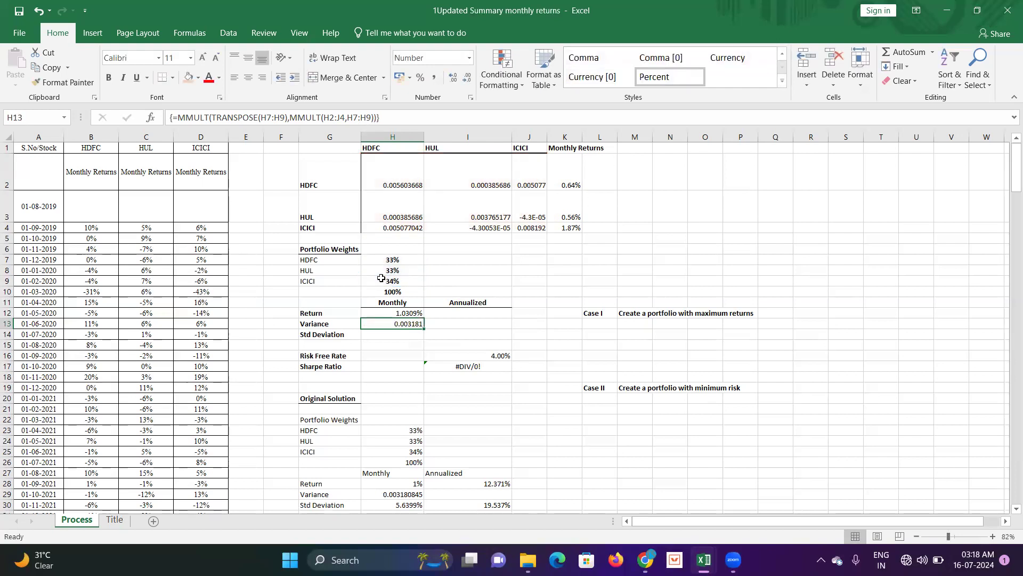
# Try to calculate the monthly standard deviation in H14 with the formula =H13(SQRT)
pyautogui.click(381, 334)
pyautogui.write('=')
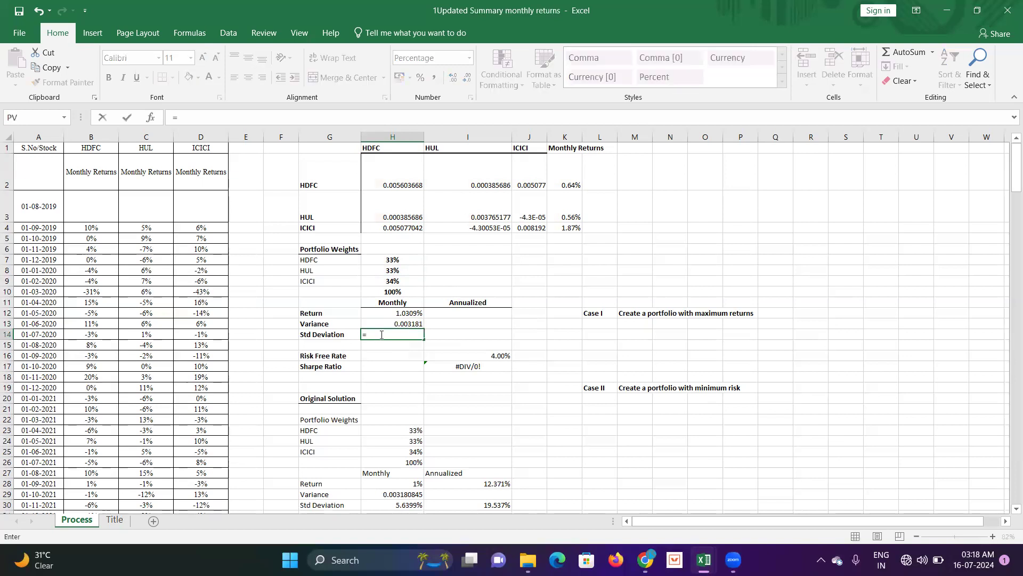
pyautogui.click(405, 323)
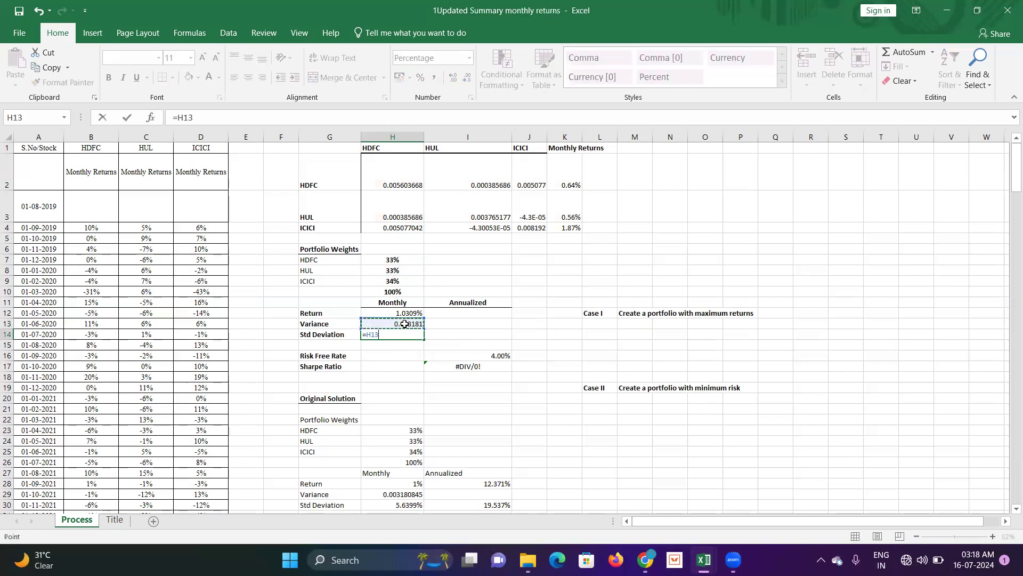
pyautogui.write('(SQRT')
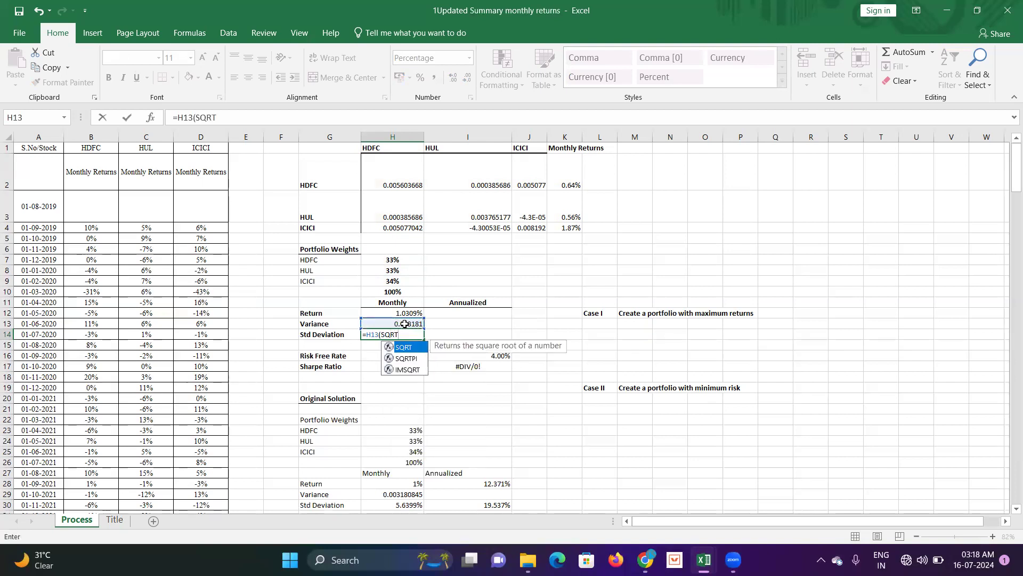
pyautogui.write(')')
pyautogui.press('Return')
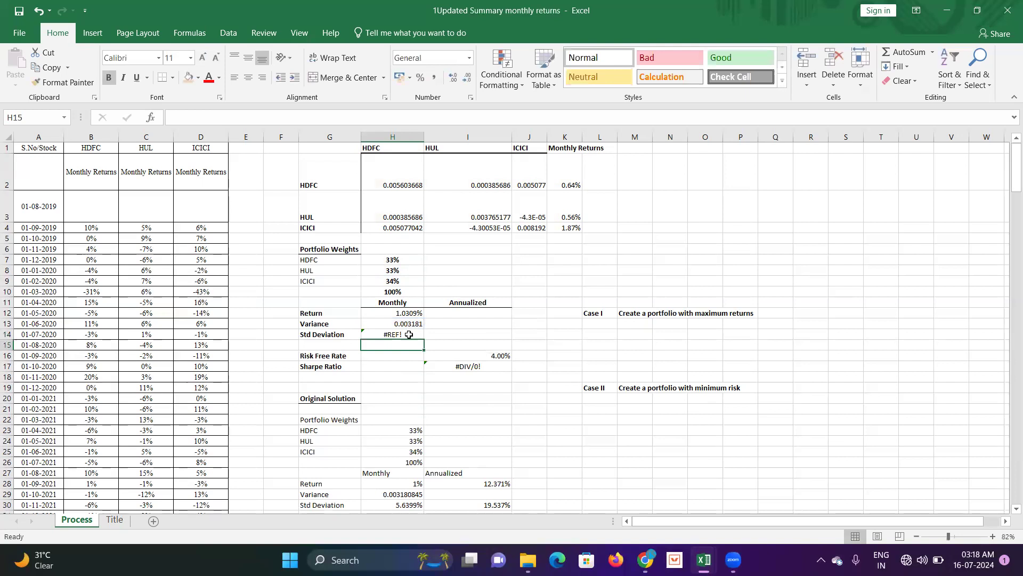
# Replace the formula in H14 with =SQRT(H13) to calculate the monthly standard deviation
pyautogui.click(409, 334)
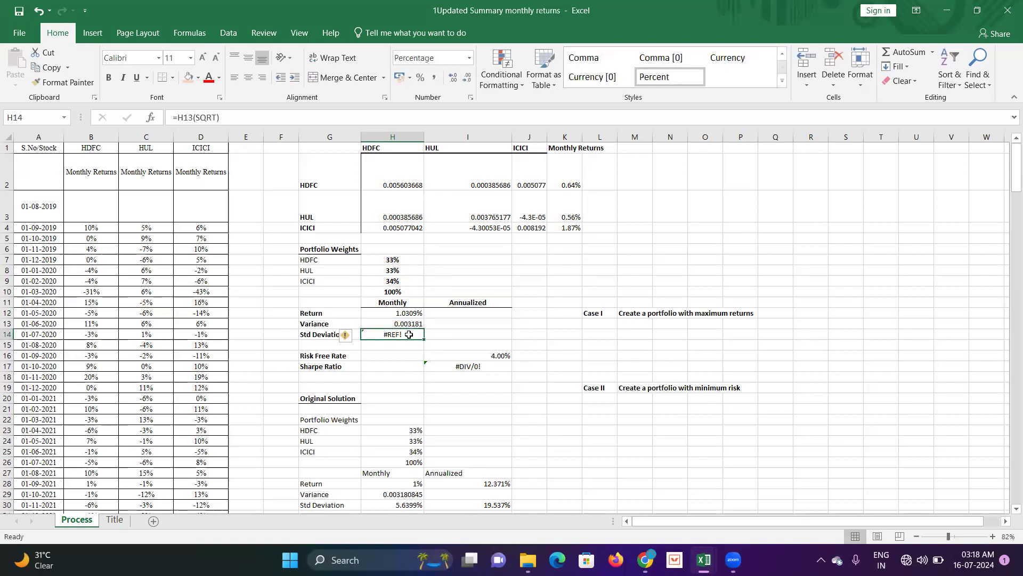
pyautogui.write('=')
pyautogui.click(409, 322)
pyautogui.press('BackSpace')
pyautogui.press('BackSpace')
pyautogui.press('BackSpace')
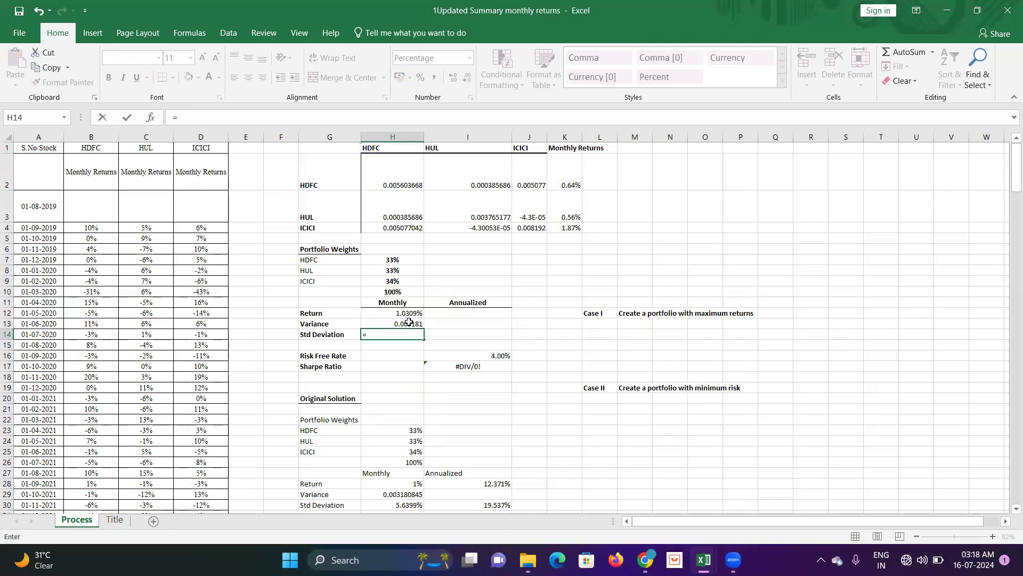
pyautogui.write('SQRT')
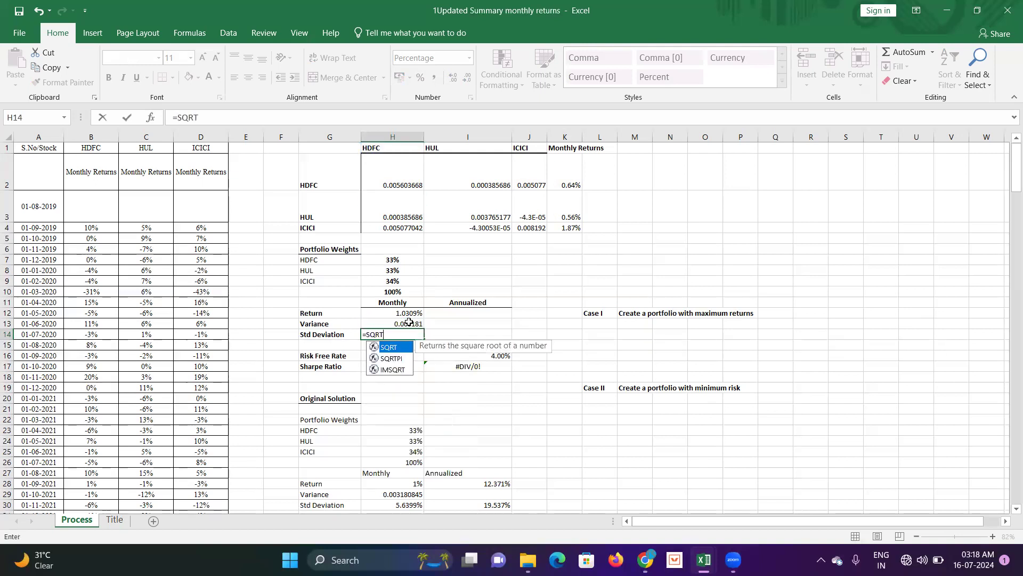
pyautogui.write('(')
pyautogui.click(409, 322)
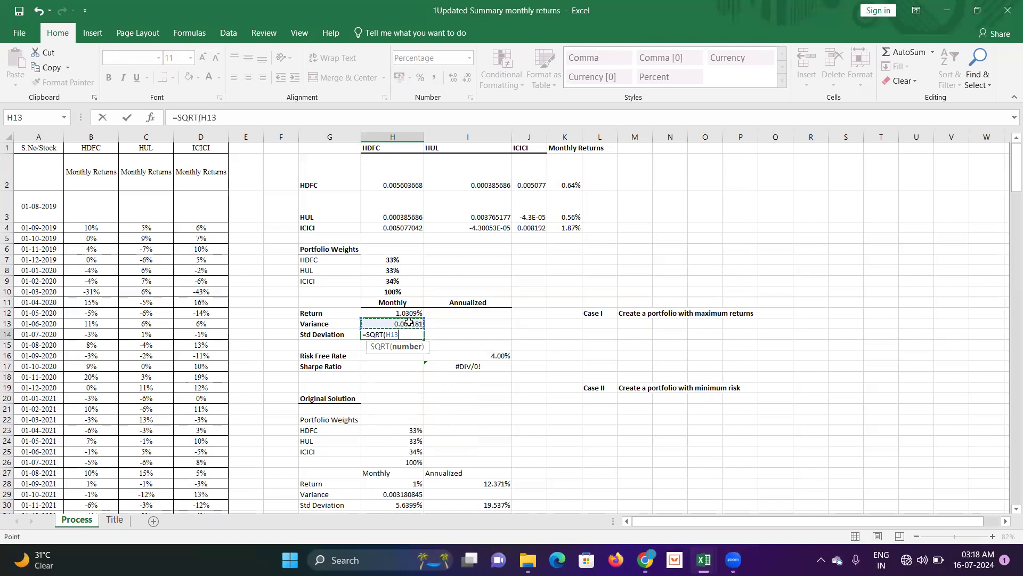
pyautogui.press('Return')
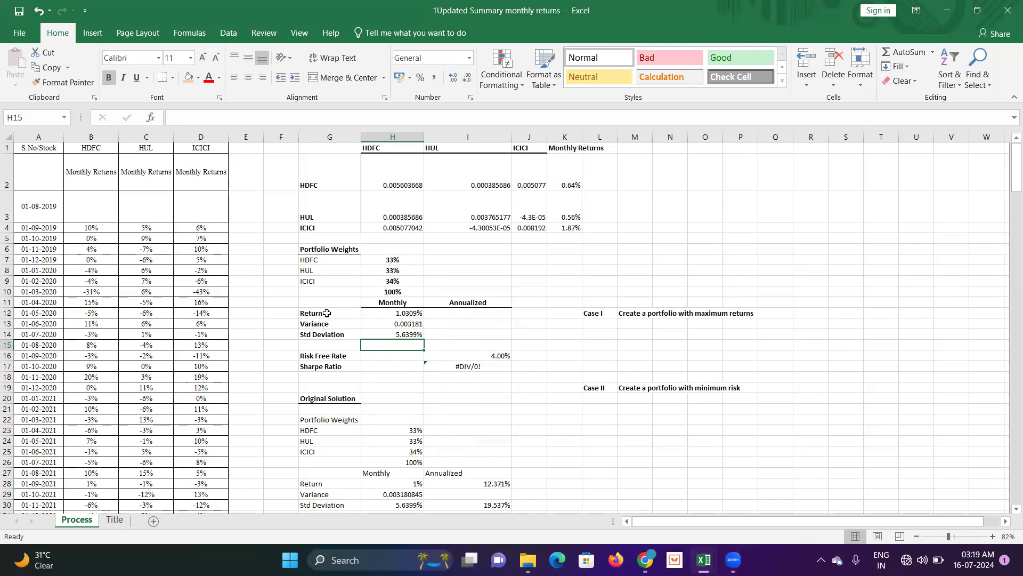
# Calculate the annualized portfolio return in I12 with the formula =H12*12
pyautogui.click(462, 314)
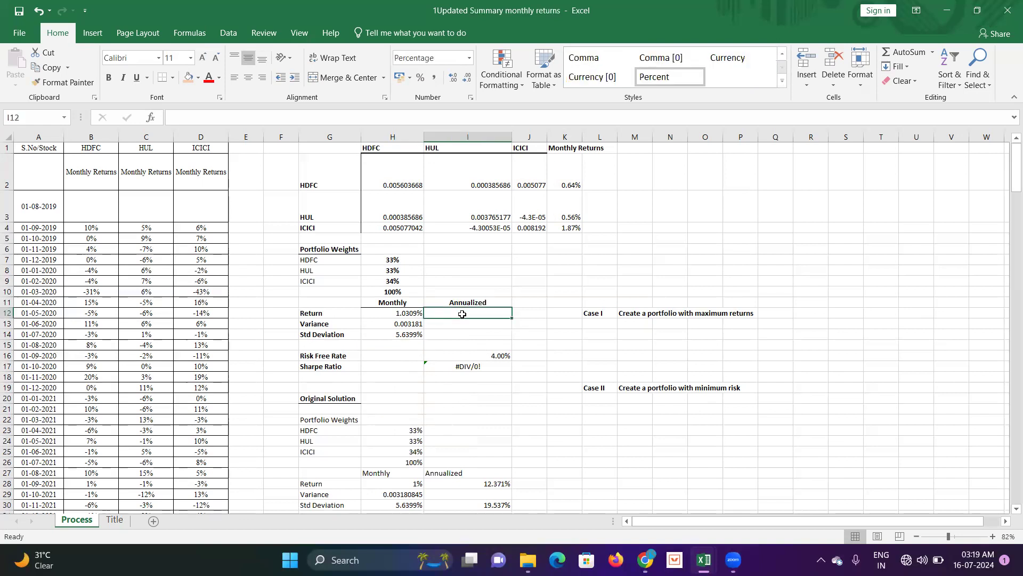
pyautogui.write('=')
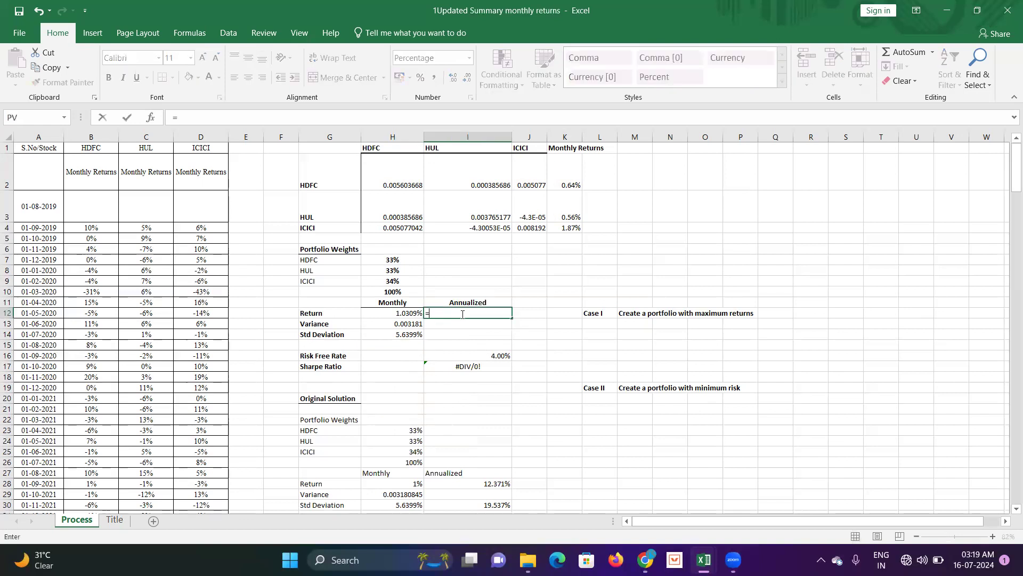
pyautogui.click(396, 312)
pyautogui.write('*12')
pyautogui.press('Return')
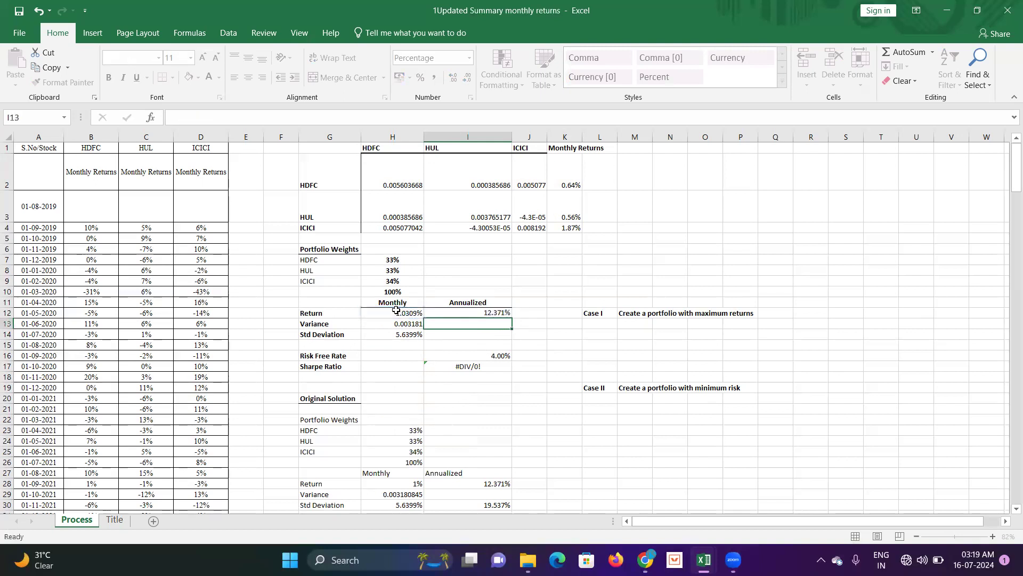
# Calculate the annualized standard deviation in I14 with the formula =H14*SQRT(12)
pyautogui.click(443, 335)
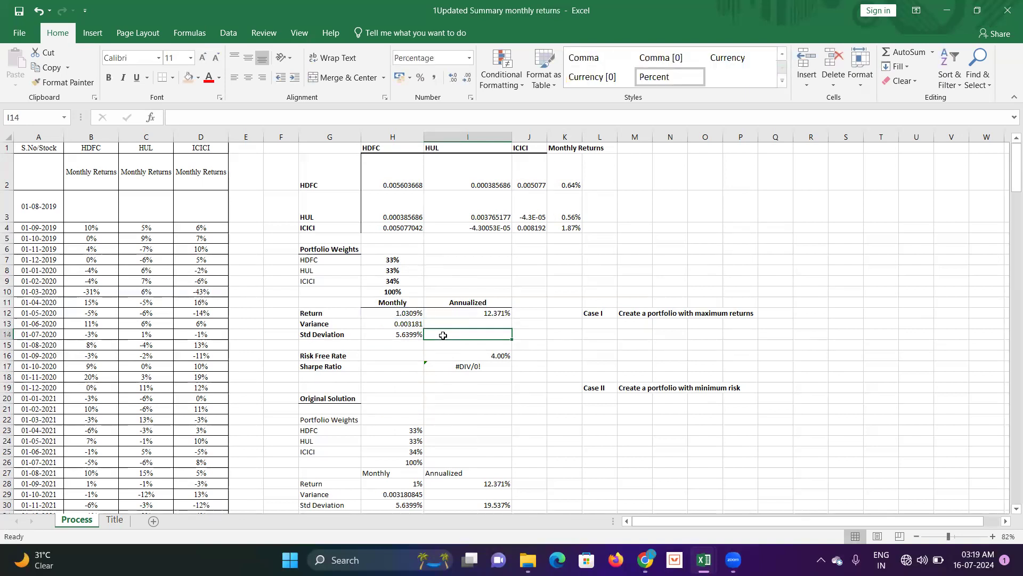
pyautogui.write('=')
pyautogui.click(408, 338)
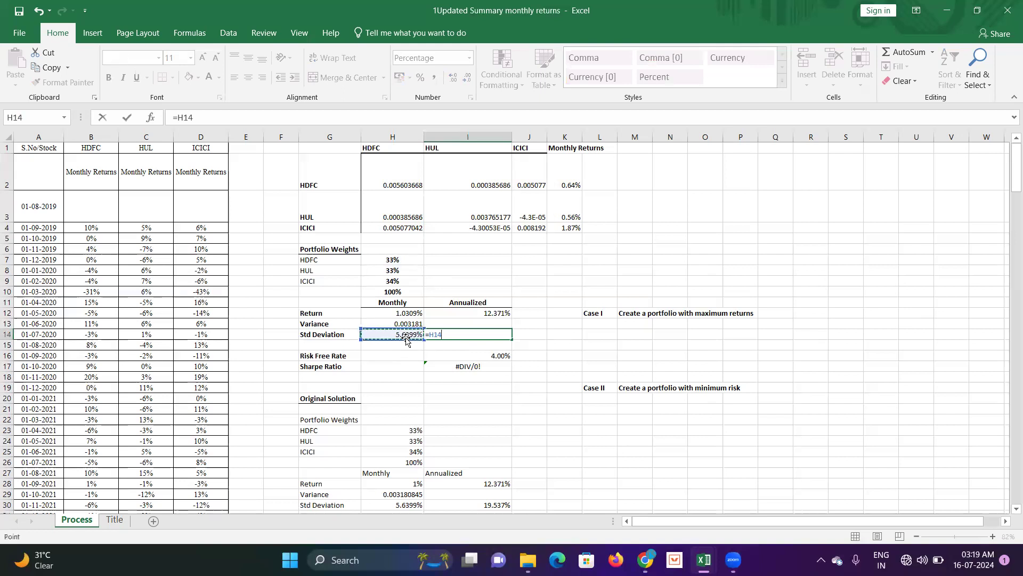
pyautogui.write('*SQRT')
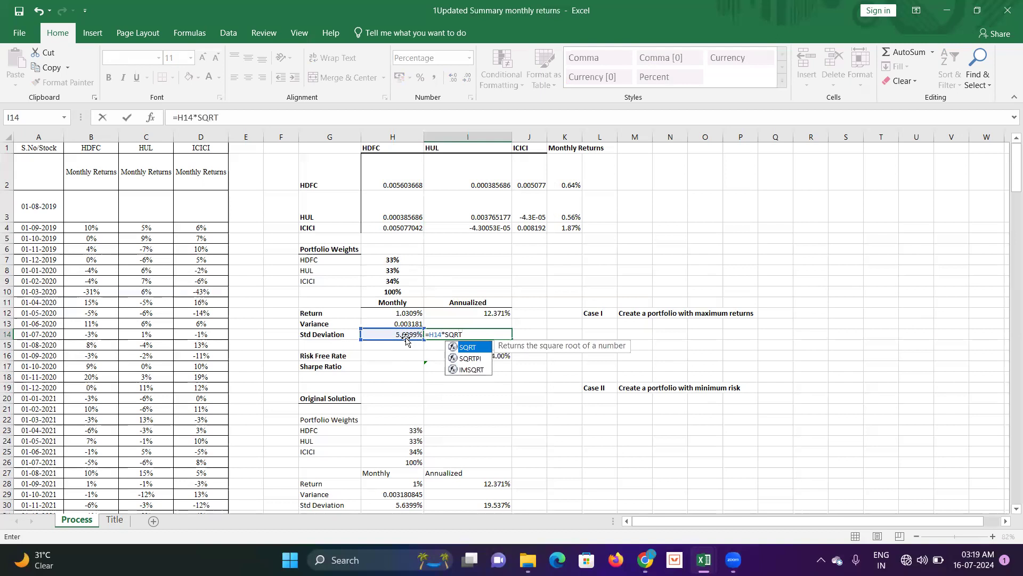
pyautogui.write('(12')
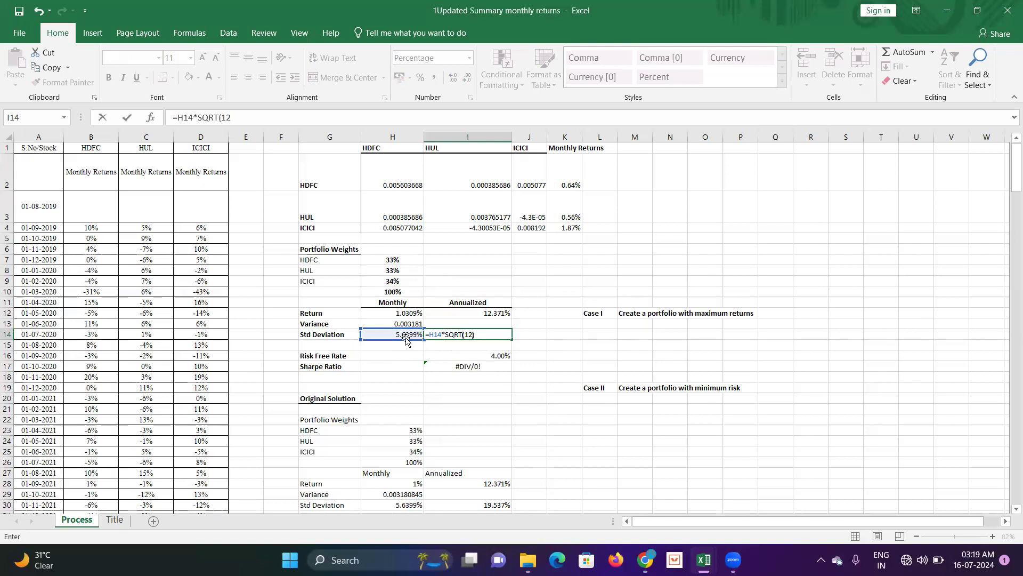
pyautogui.write(')')
pyautogui.press('Return')
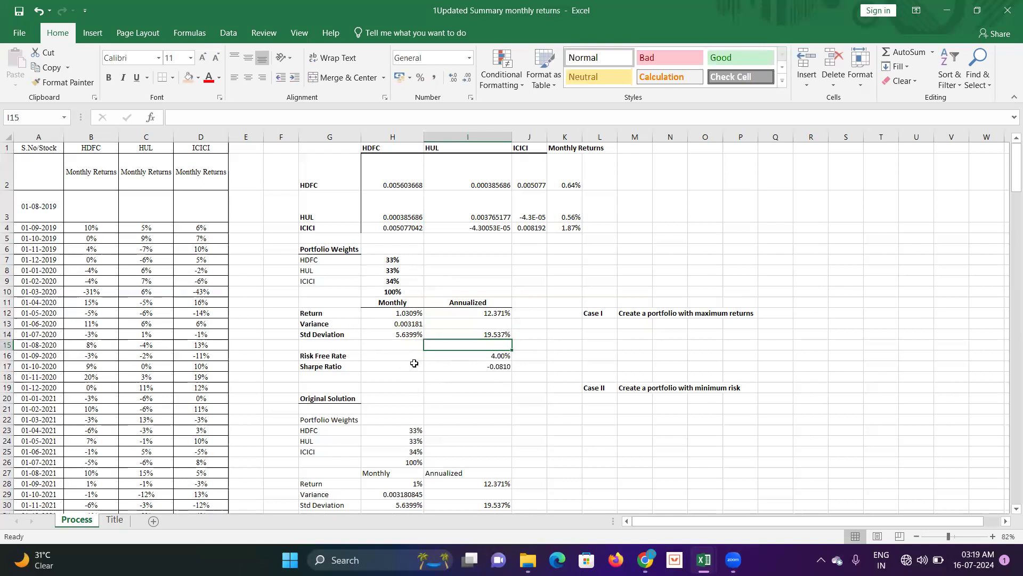
# Review the risk-free rate, the Sharpe ratio formula in I17, the annualized return and standard deviation, and the Original Solution block
pyautogui.click(336, 356)
pyautogui.moveTo(336, 357); pyautogui.dragTo(511, 355)
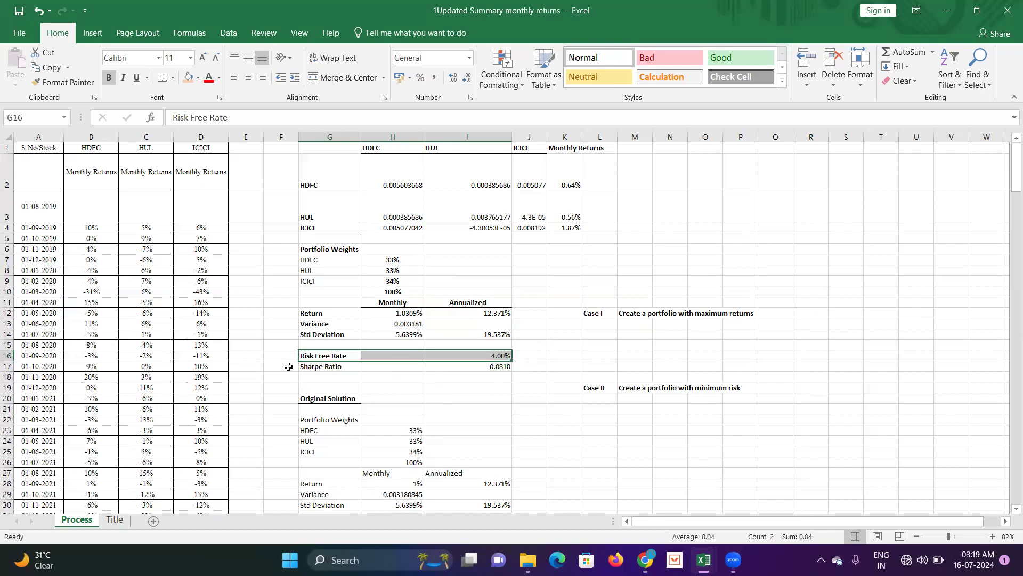
pyautogui.click(320, 367)
pyautogui.keyDown('shift'); pyautogui.click(493, 368); pyautogui.keyUp('shift')
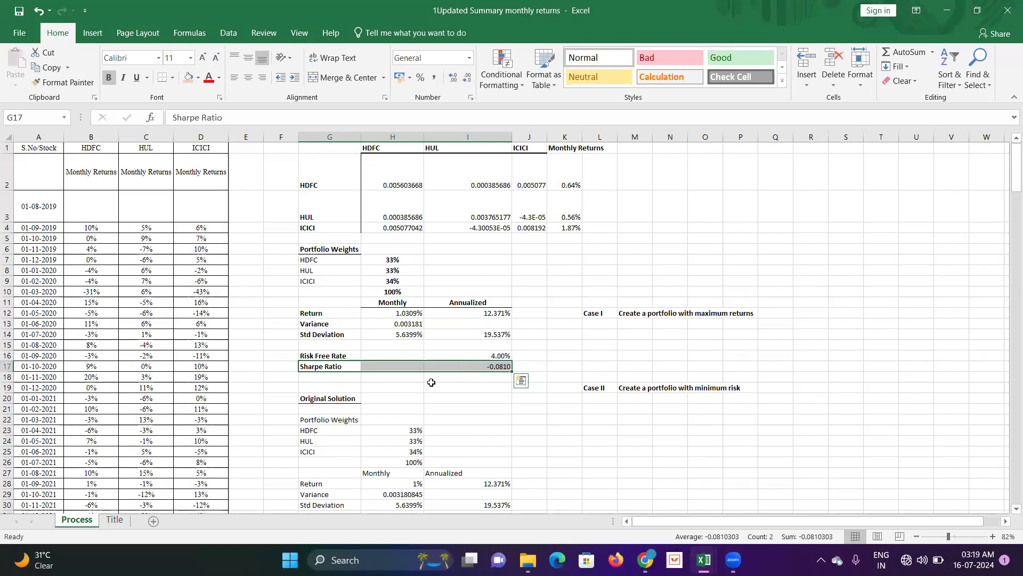
pyautogui.click(490, 366)
pyautogui.doubleClick(490, 367)
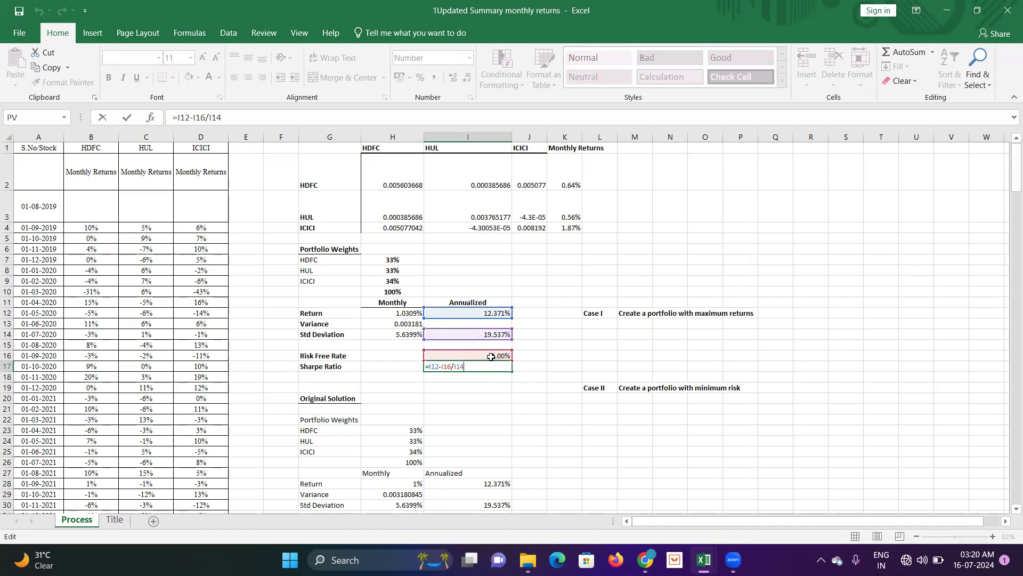
pyautogui.press('Escape')
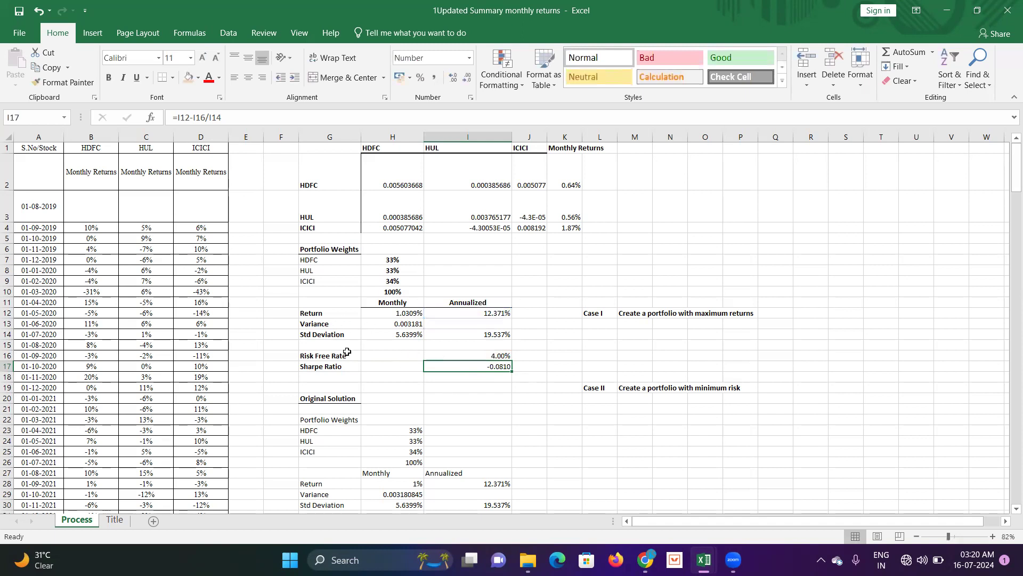
pyautogui.click(489, 312)
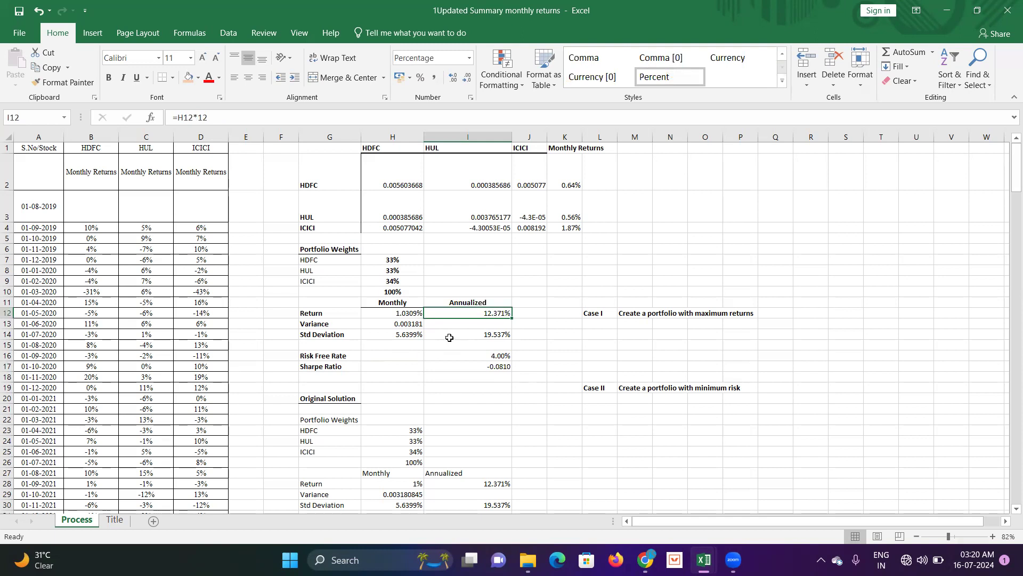
pyautogui.click(475, 338)
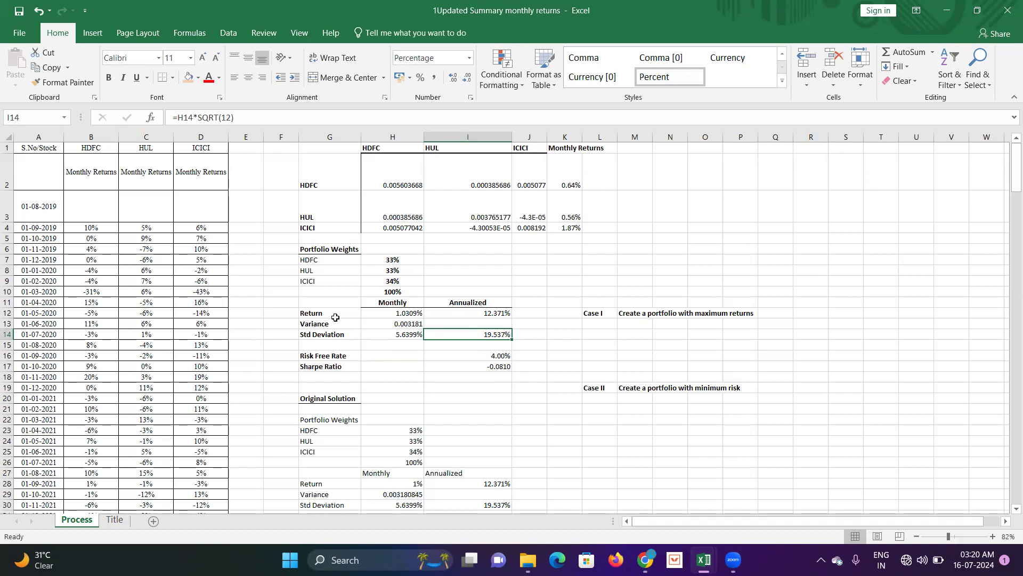
pyautogui.click(474, 315)
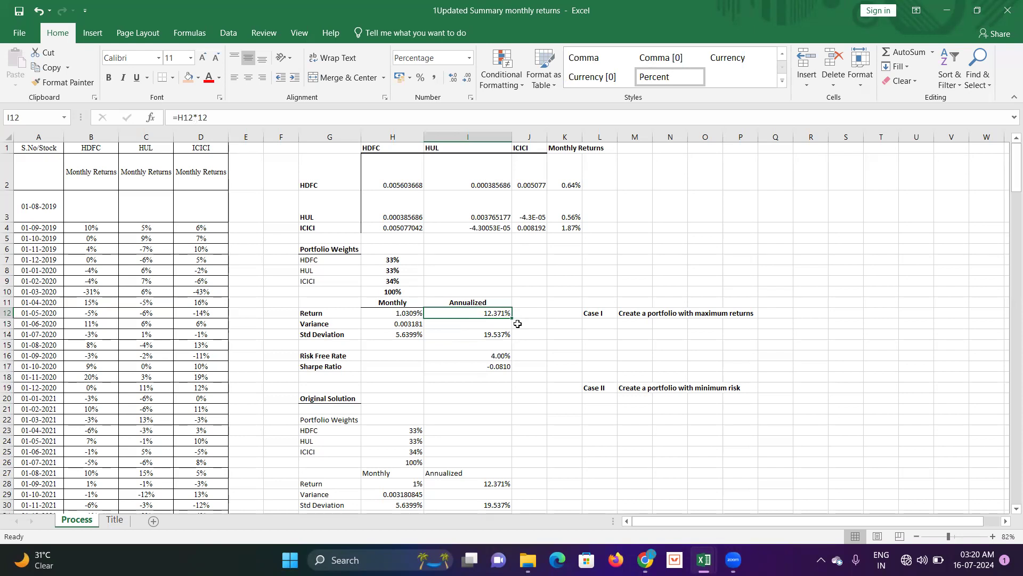
pyautogui.scroll(-1, 473, 385)
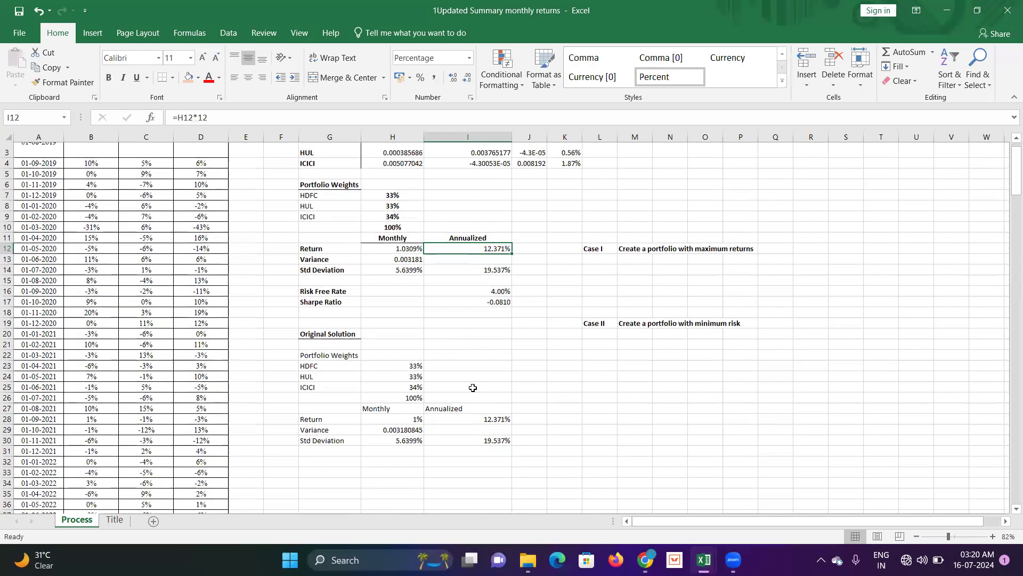
pyautogui.scroll(1, 501, 375)
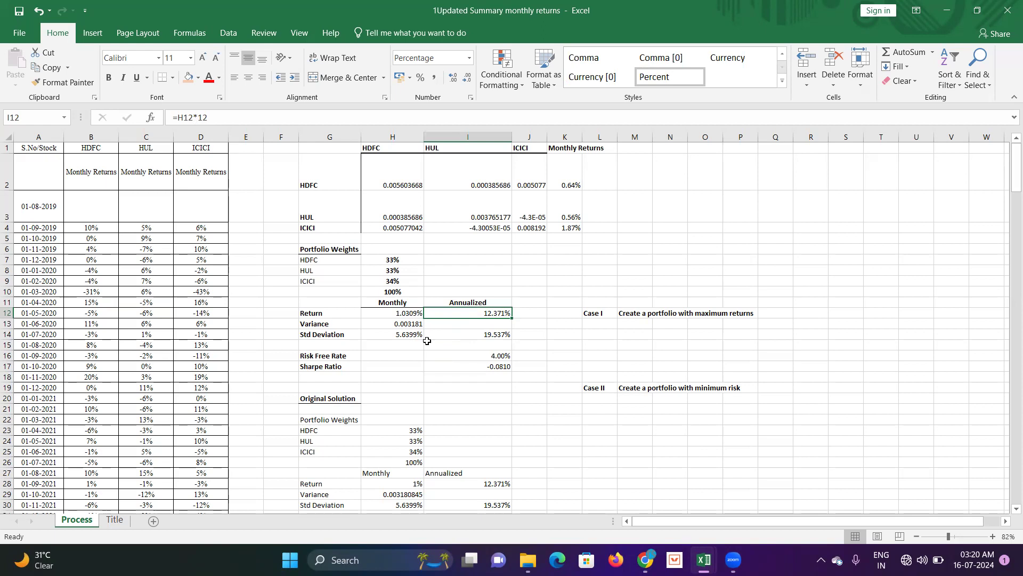
# Open Solver and set it to maximize the annualized portfolio return in I12
pyautogui.click(601, 326)
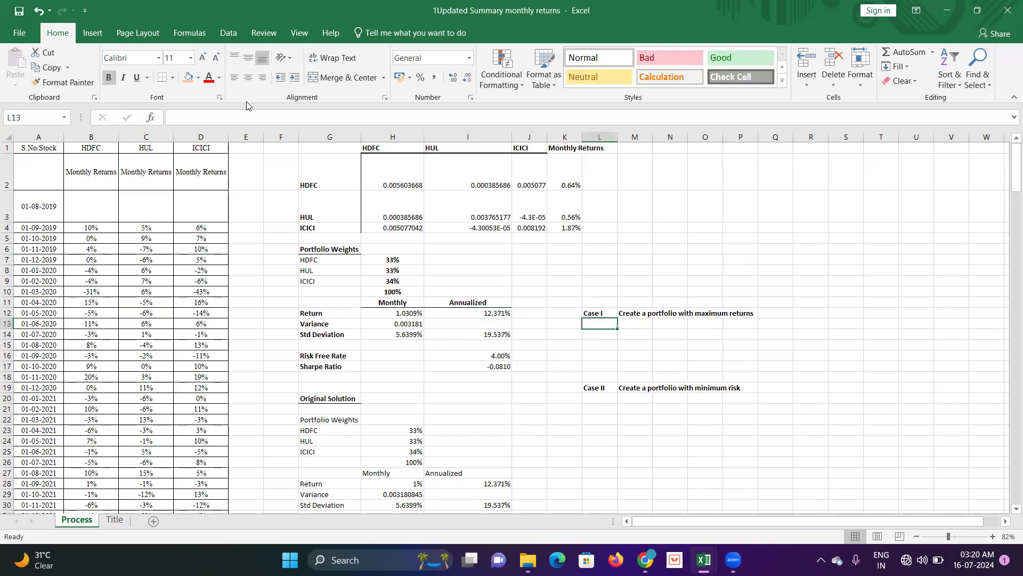
pyautogui.click(235, 33)
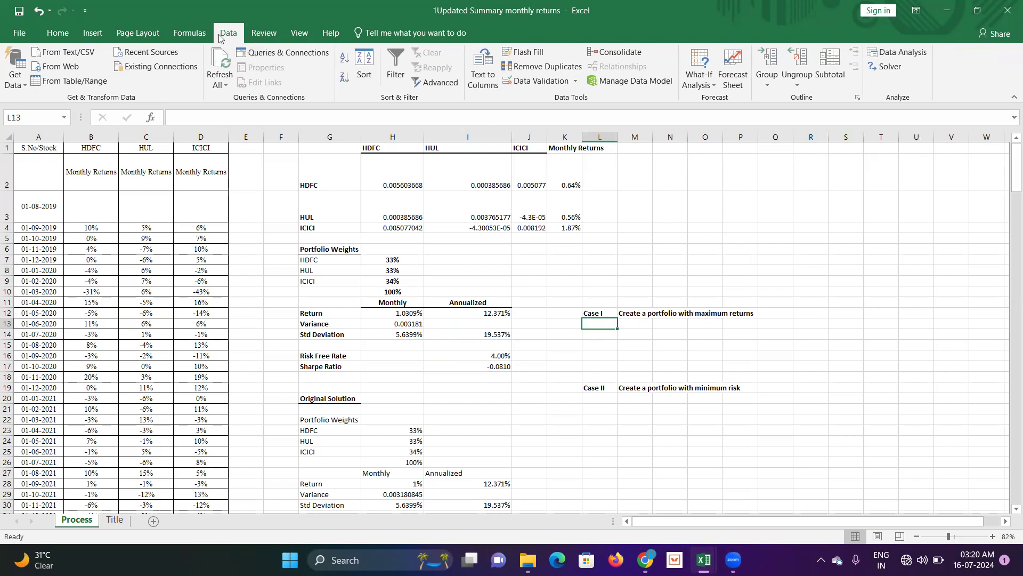
pyautogui.click(885, 70)
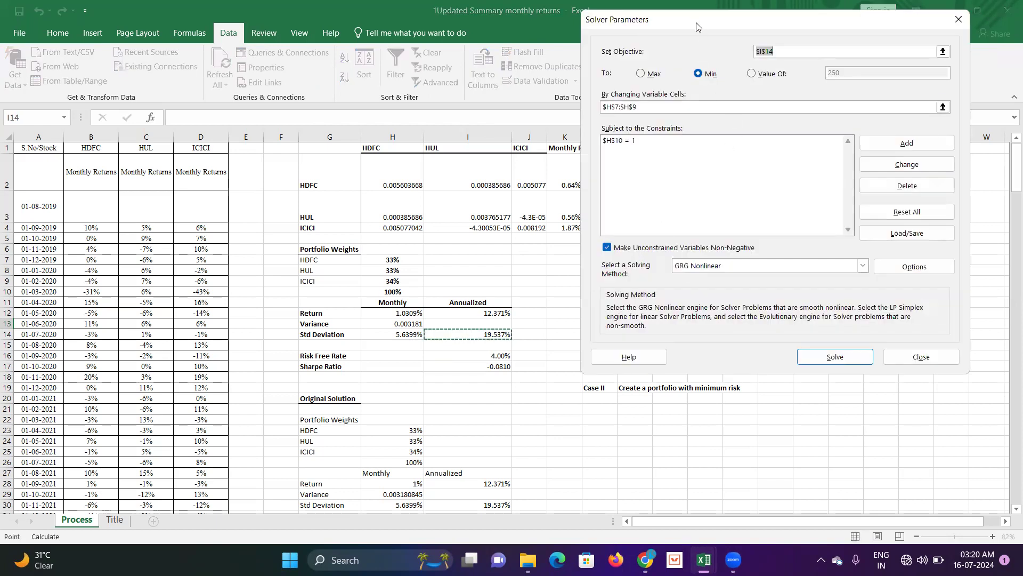
pyautogui.moveTo(696, 27); pyautogui.dragTo(160, 42)
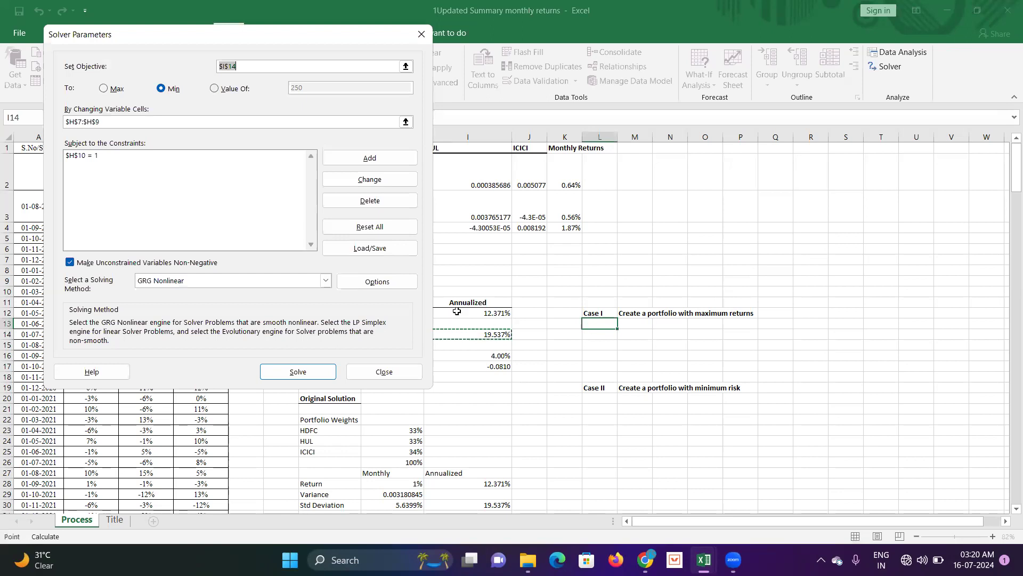
pyautogui.click(490, 312)
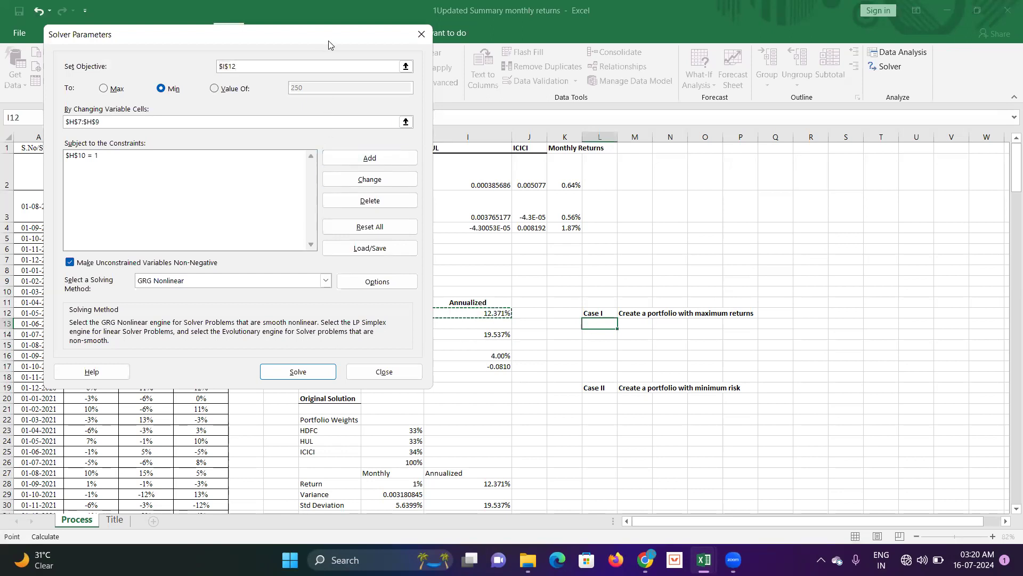
pyautogui.moveTo(328, 44); pyautogui.dragTo(846, 128)
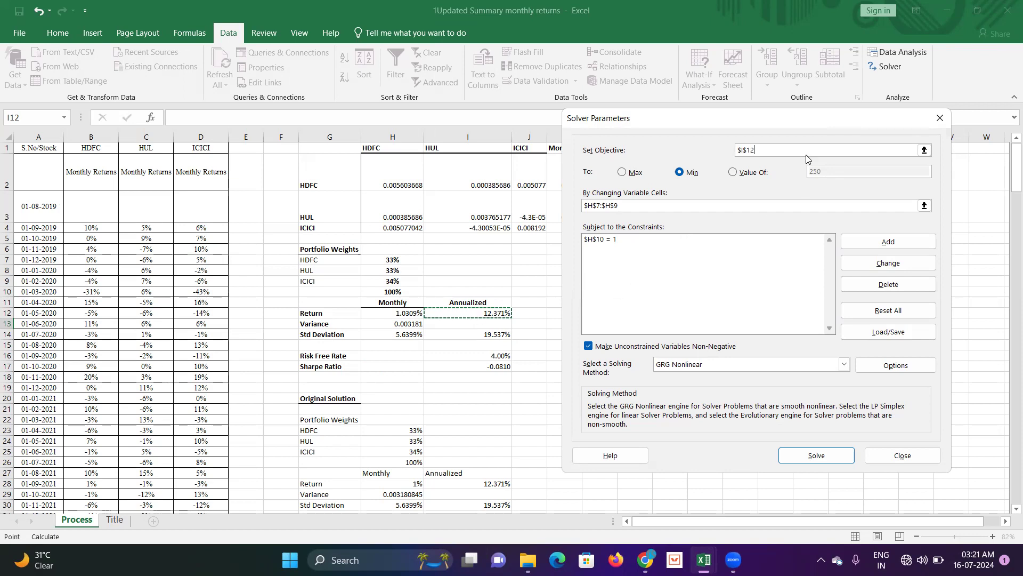
pyautogui.click(629, 172)
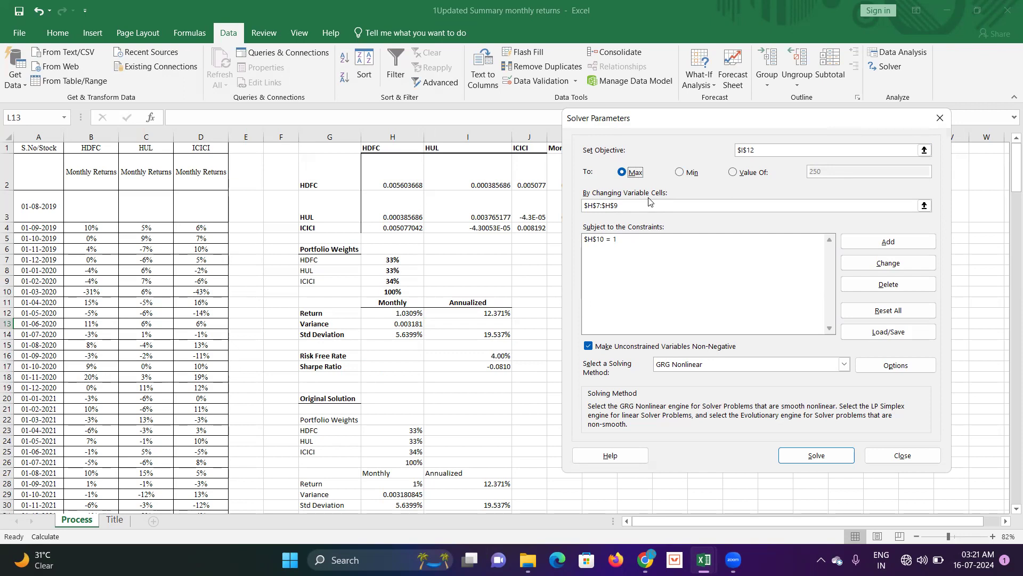
# Run Solver for maximum return by changing the weights in H7:H9 subject to the constraint H10 = 1
pyautogui.click(620, 206)
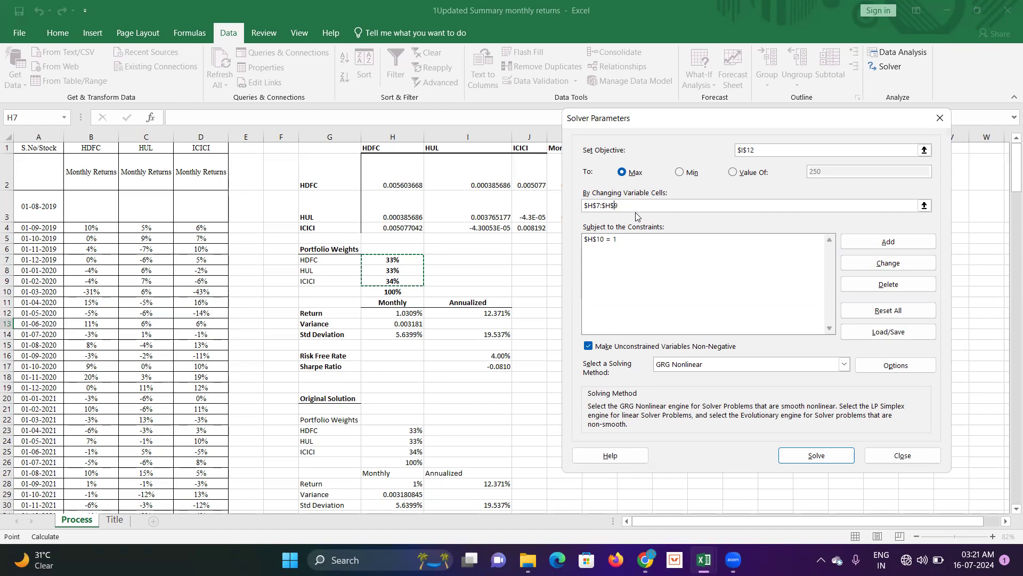
pyautogui.click(596, 240)
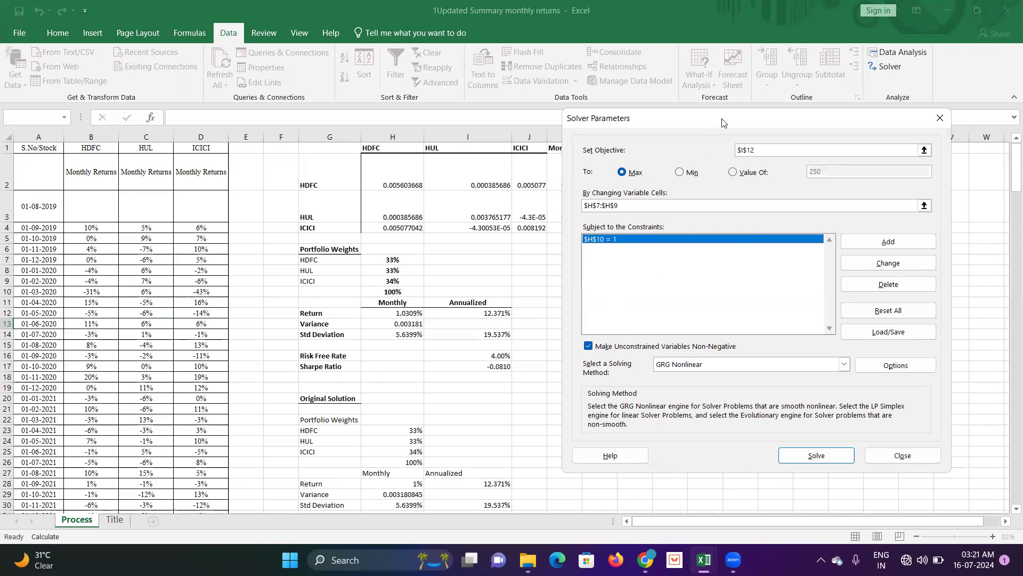
pyautogui.moveTo(723, 122); pyautogui.dragTo(145, 51)
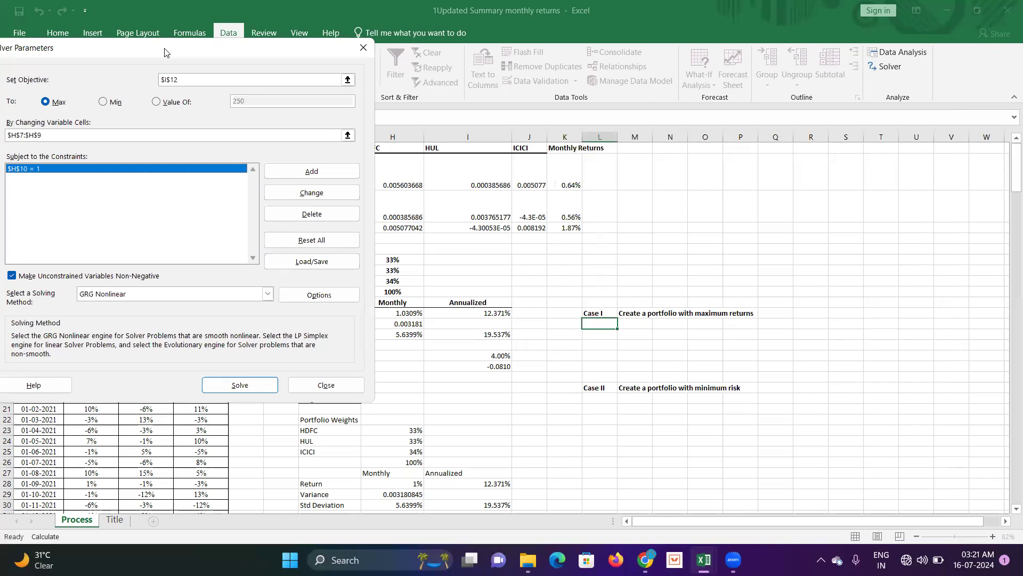
pyautogui.moveTo(164, 52); pyautogui.dragTo(137, 22)
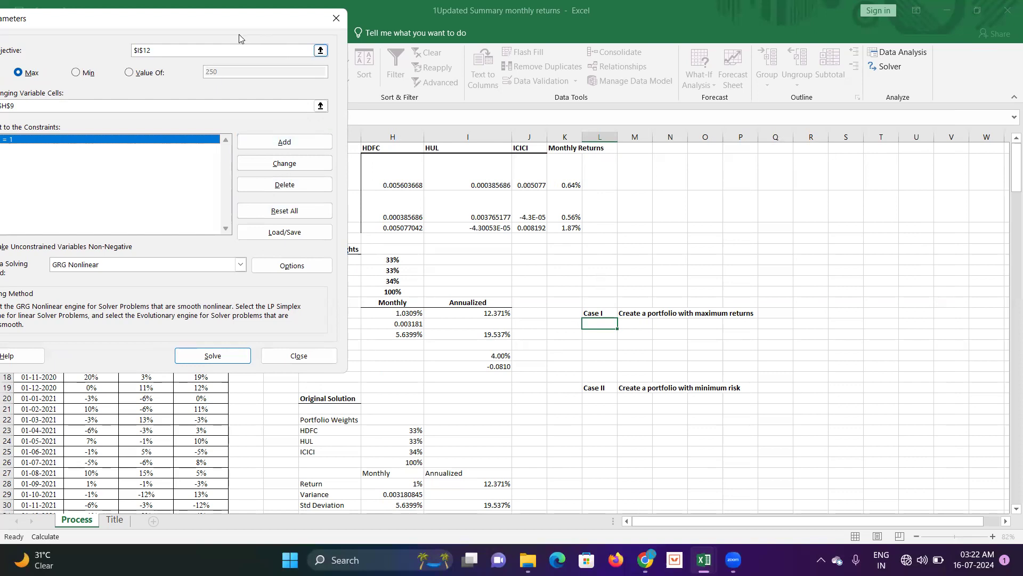
pyautogui.moveTo(235, 15); pyautogui.dragTo(307, 19)
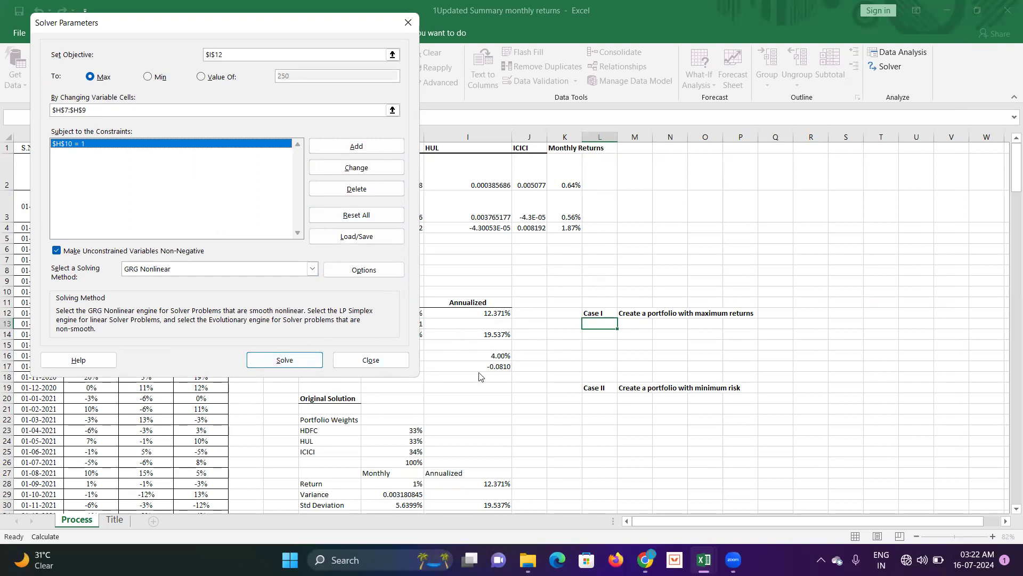
pyautogui.click(292, 364)
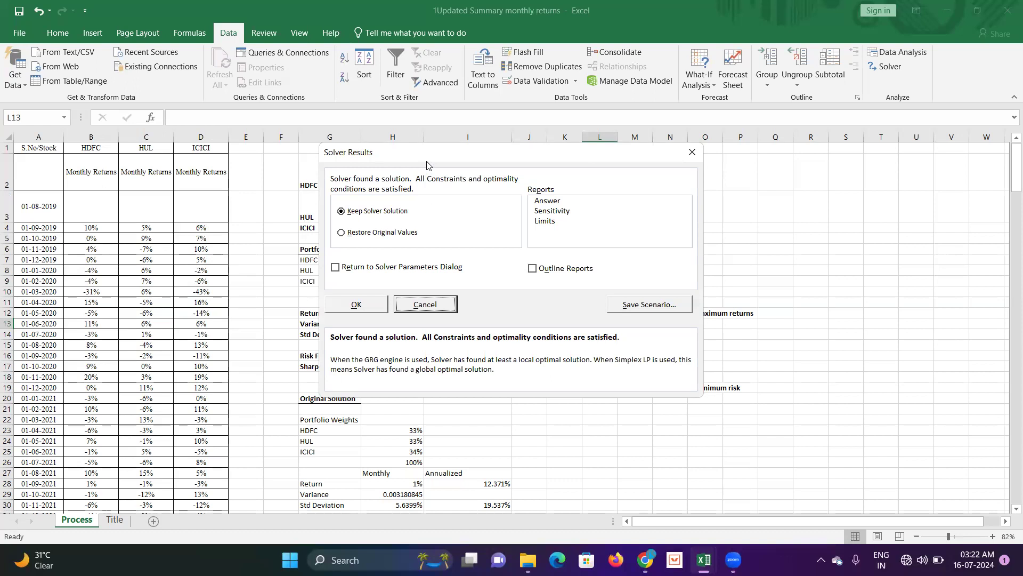
# Examine the solved weights, annualized return and standard deviation, and discard the Solver solution to restore the original weights
pyautogui.moveTo(426, 161); pyautogui.dragTo(767, 98)
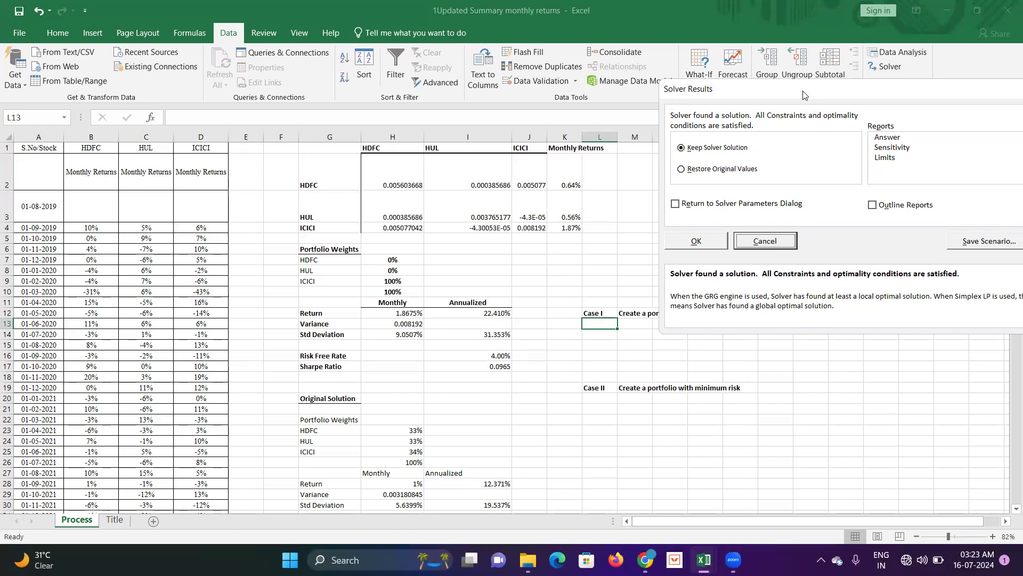
pyautogui.moveTo(804, 95); pyautogui.dragTo(416, 16)
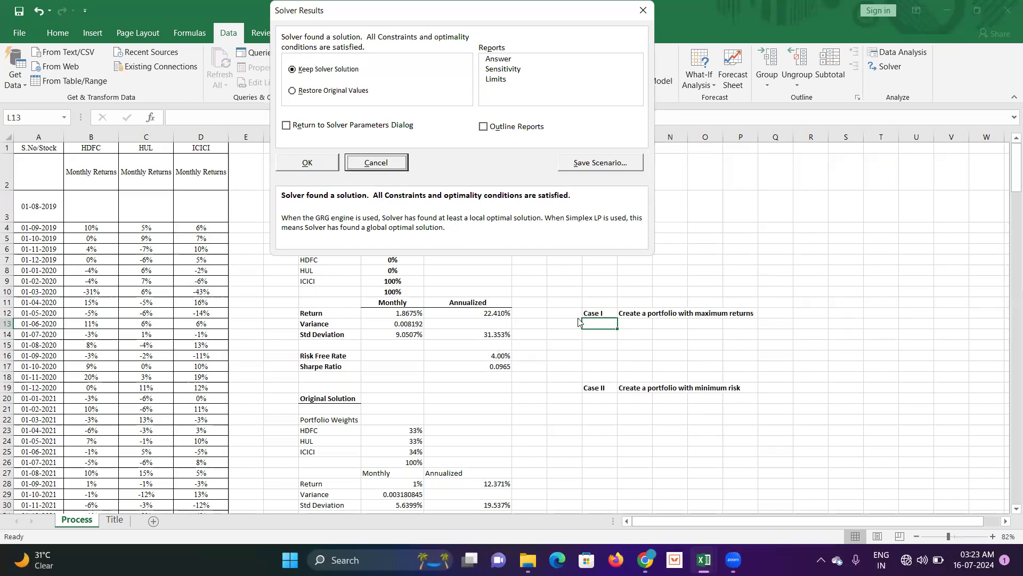
pyautogui.press('Escape')
# Record the Case I result as 22.40% in M13 with the label RETURNS in N13
pyautogui.click(636, 324)
pyautogui.write('22.')
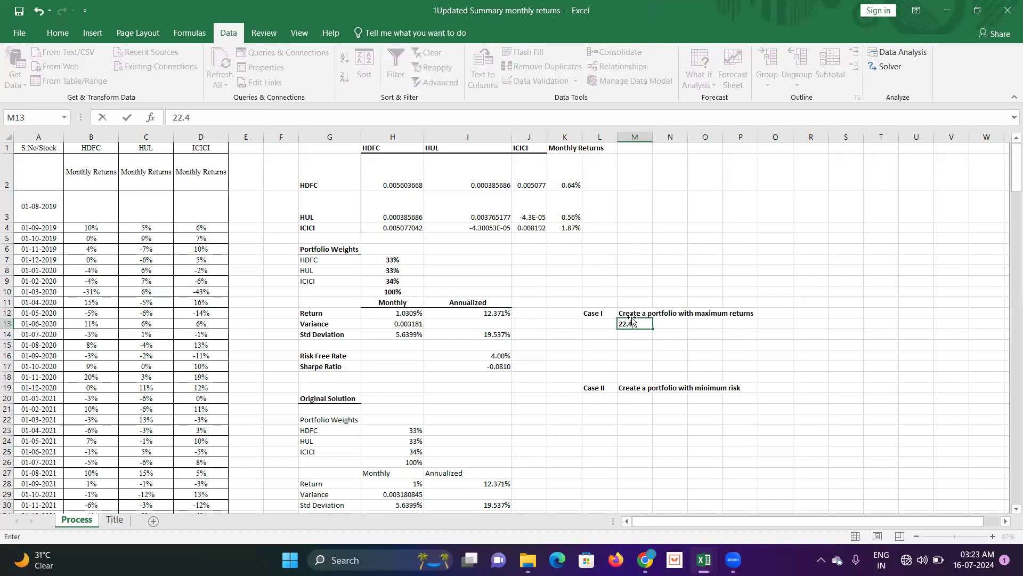
pyautogui.write('4%')
pyautogui.press('Tab')
pyautogui.write('RETURNS')
pyautogui.press('Return')
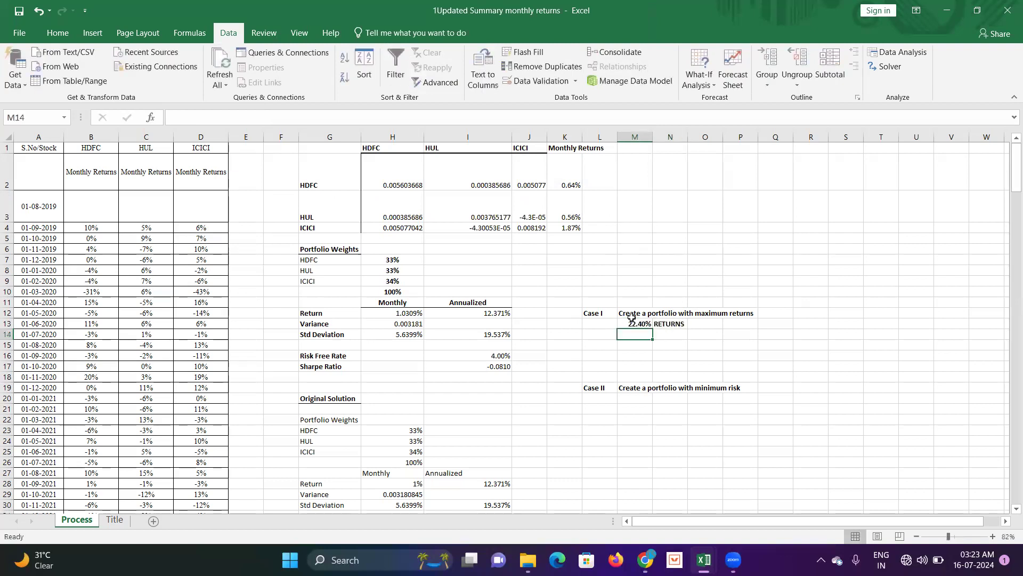
# Record 31.50% in M14 with the labels STD DEVIATION in N14 and OR RISK in O14, and autofit column N
pyautogui.write('31.50%')
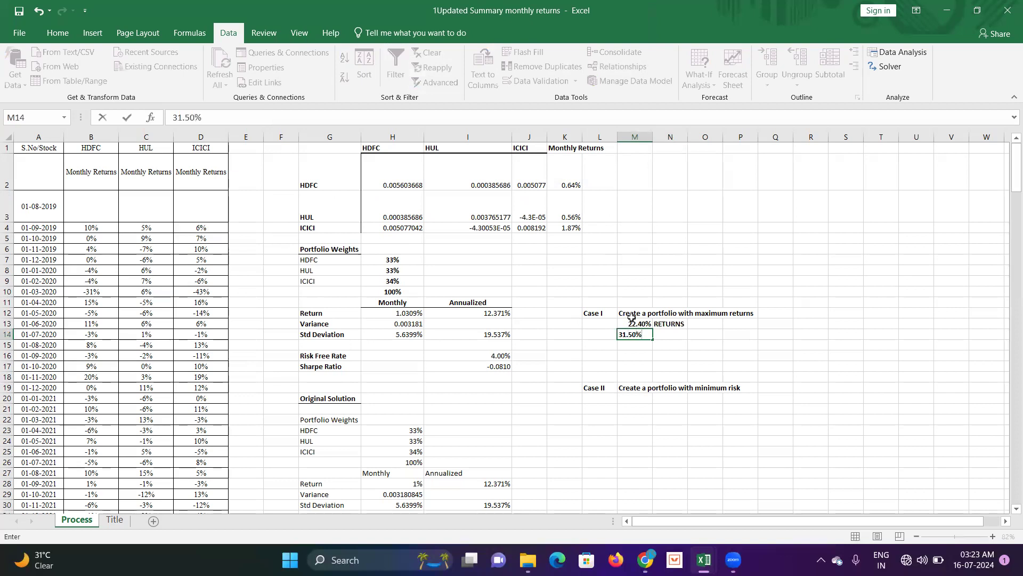
pyautogui.press('Tab')
pyautogui.write('STD DEVI')
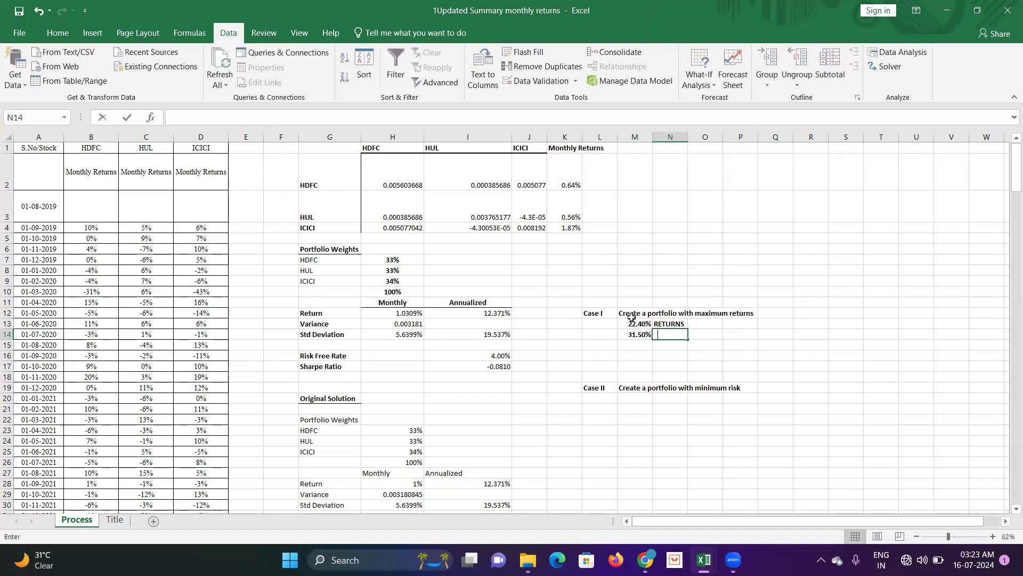
pyautogui.write('ATION')
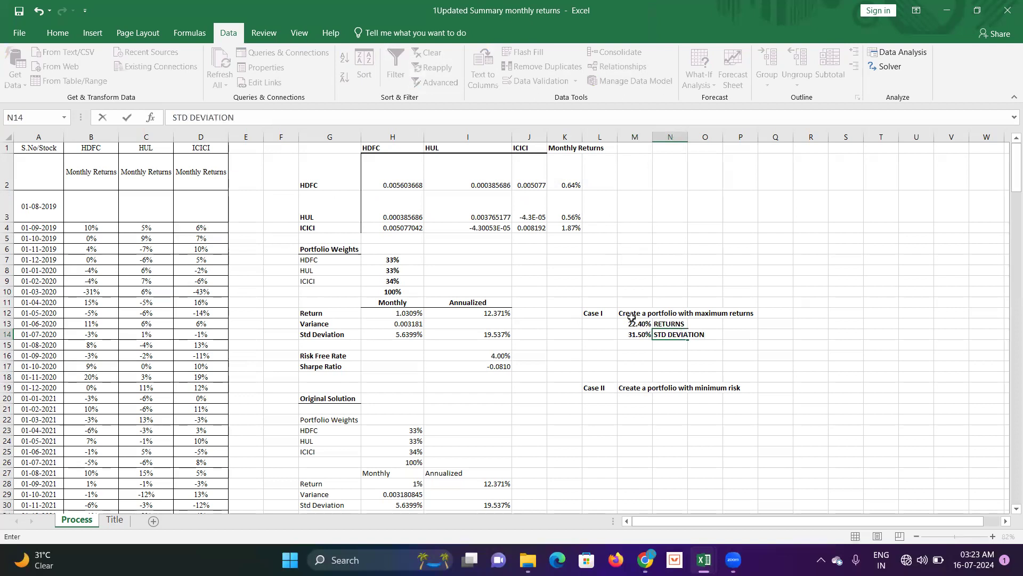
pyautogui.press('Tab')
pyautogui.write('OR RISK')
pyautogui.press('Return')
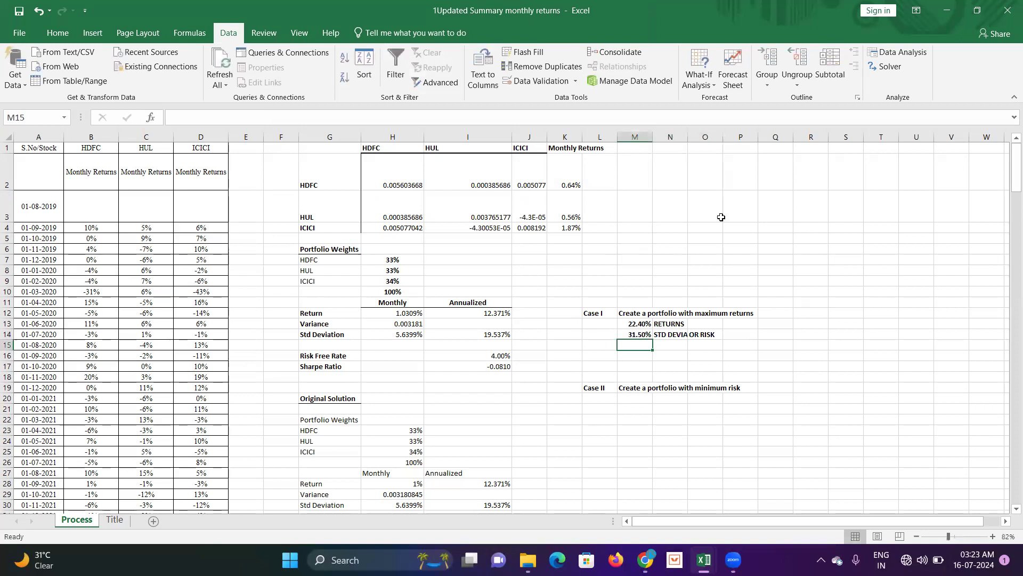
pyautogui.doubleClick(687, 137)
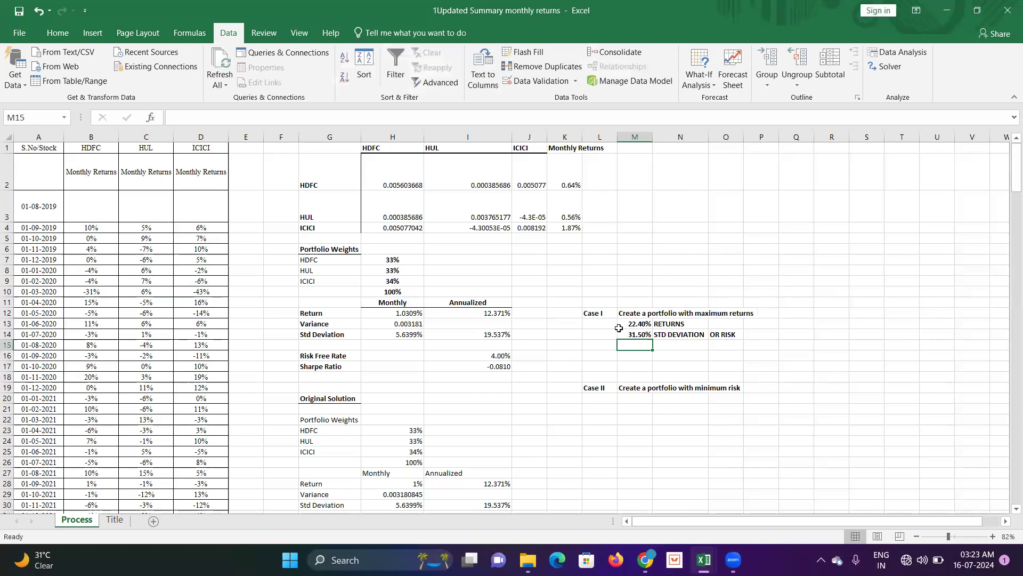
# Reopen Solver for Case II and set it to minimize the annualized standard deviation in I14
pyautogui.click(599, 412)
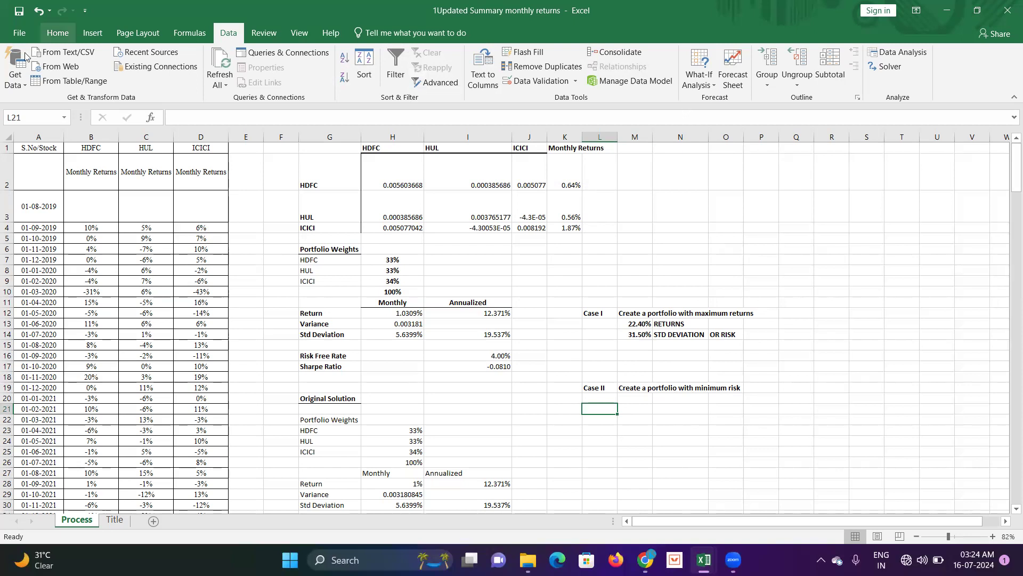
pyautogui.click(890, 68)
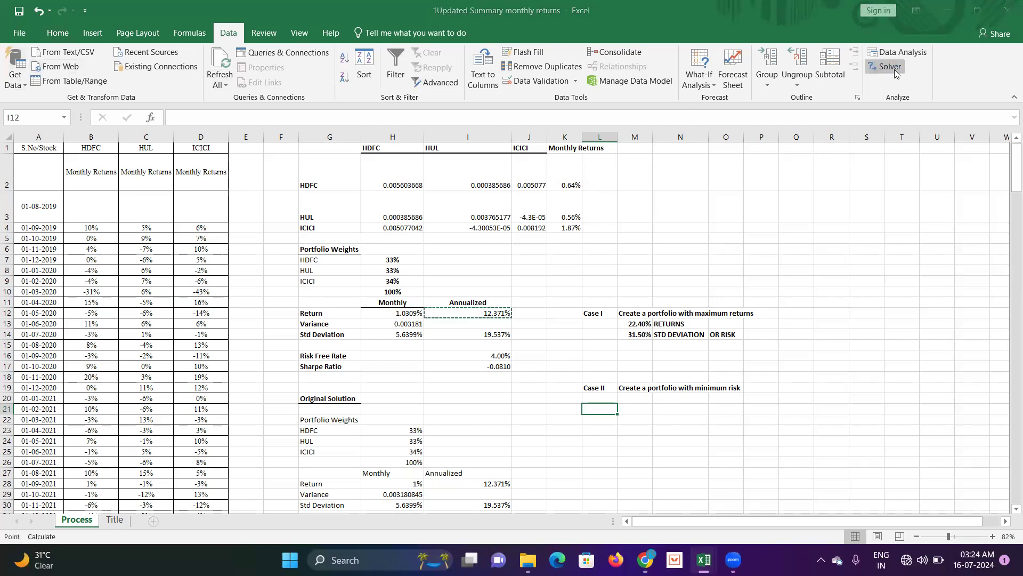
pyautogui.click(490, 335)
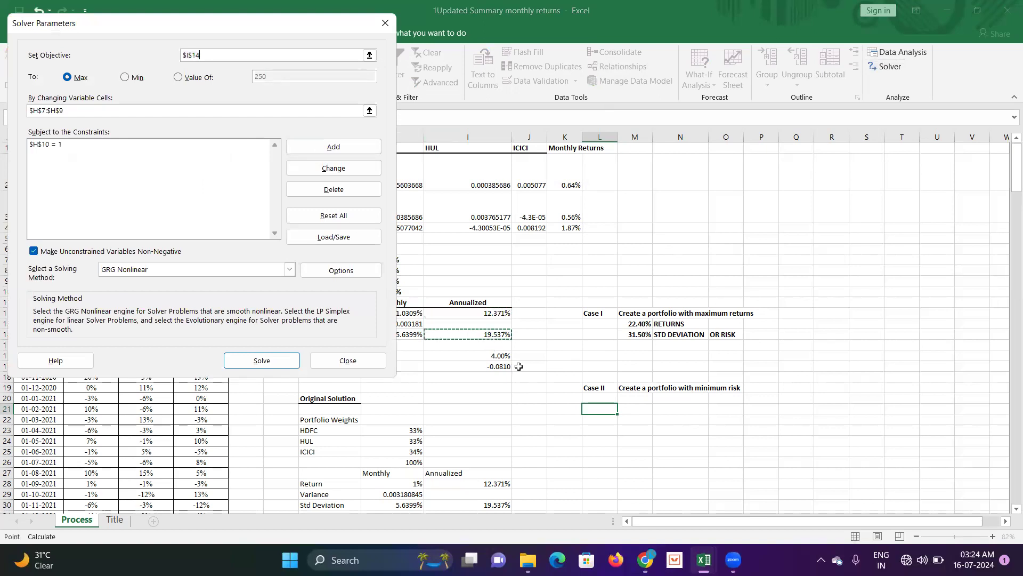
pyautogui.click(124, 78)
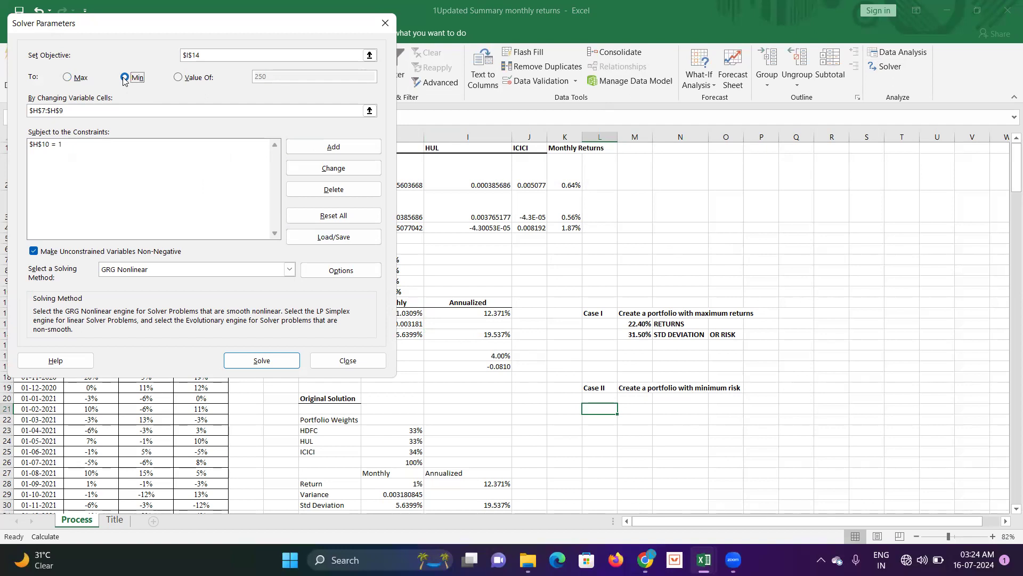
# Run Solver for minimum risk by changing H7:H9 subject to H10 = 1, and discard the solution after reading the results
pyautogui.click(74, 112)
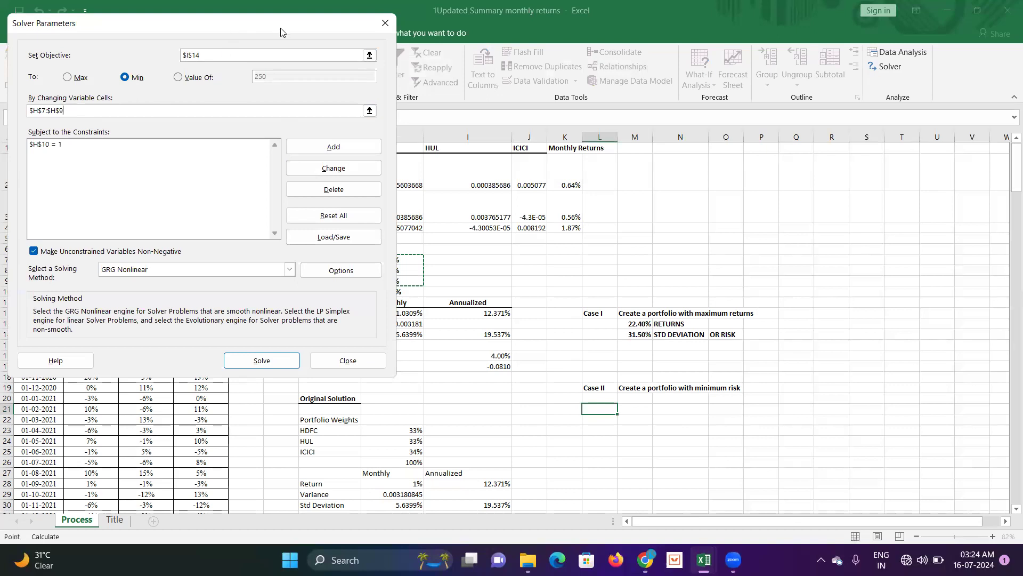
pyautogui.moveTo(281, 32); pyautogui.dragTo(745, 56)
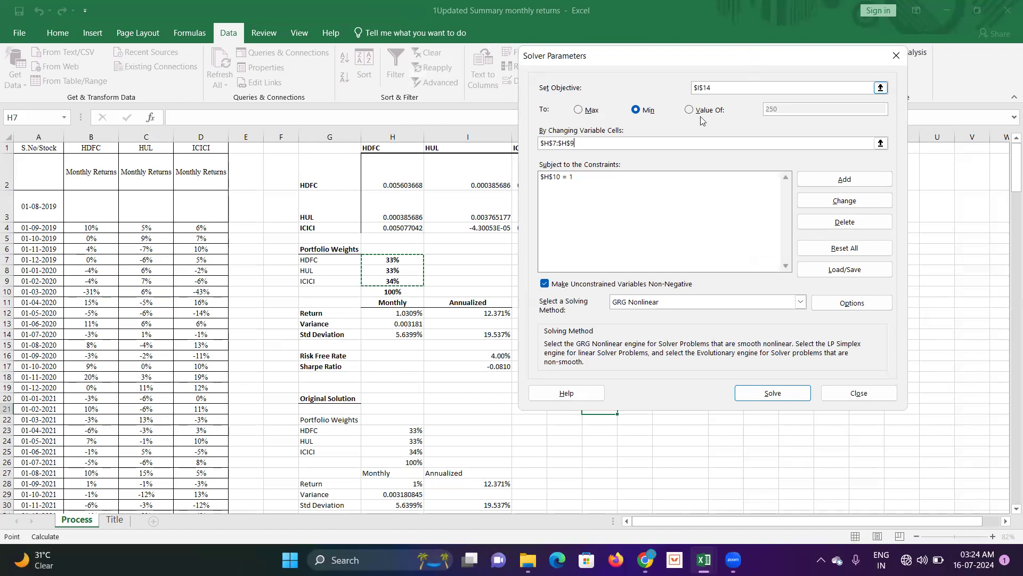
pyautogui.click(583, 179)
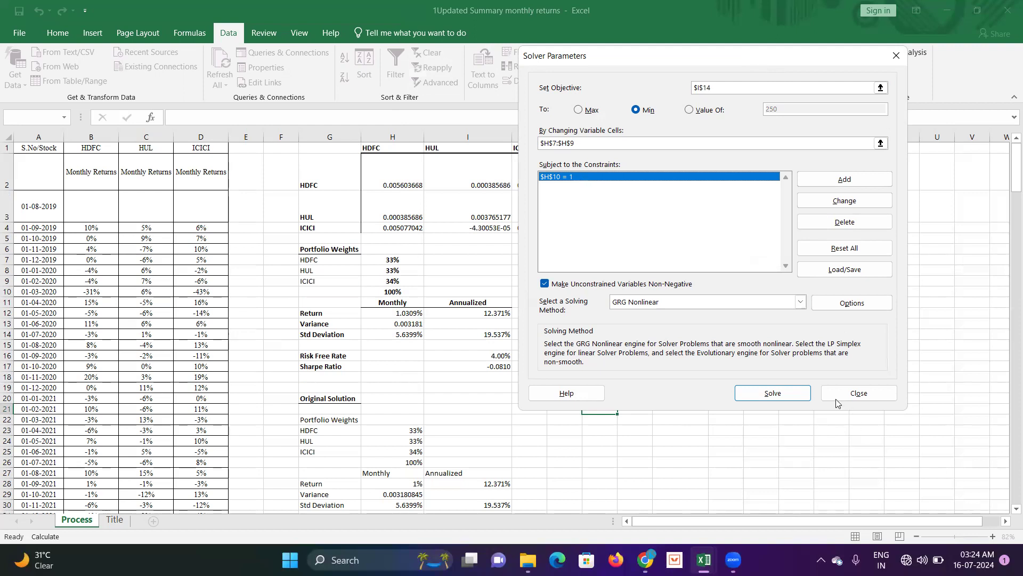
pyautogui.click(784, 393)
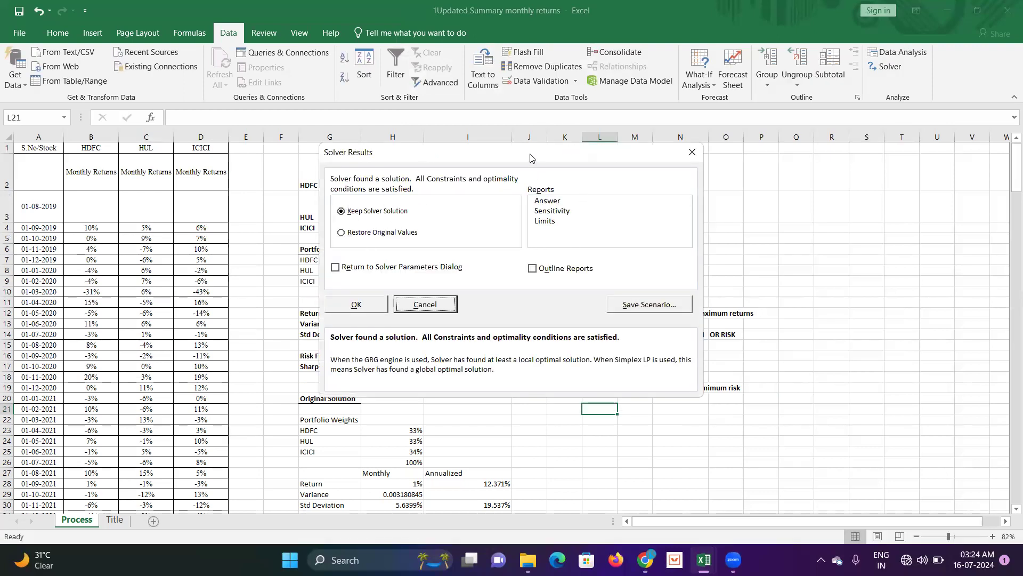
pyautogui.moveTo(529, 160); pyautogui.dragTo(988, 30)
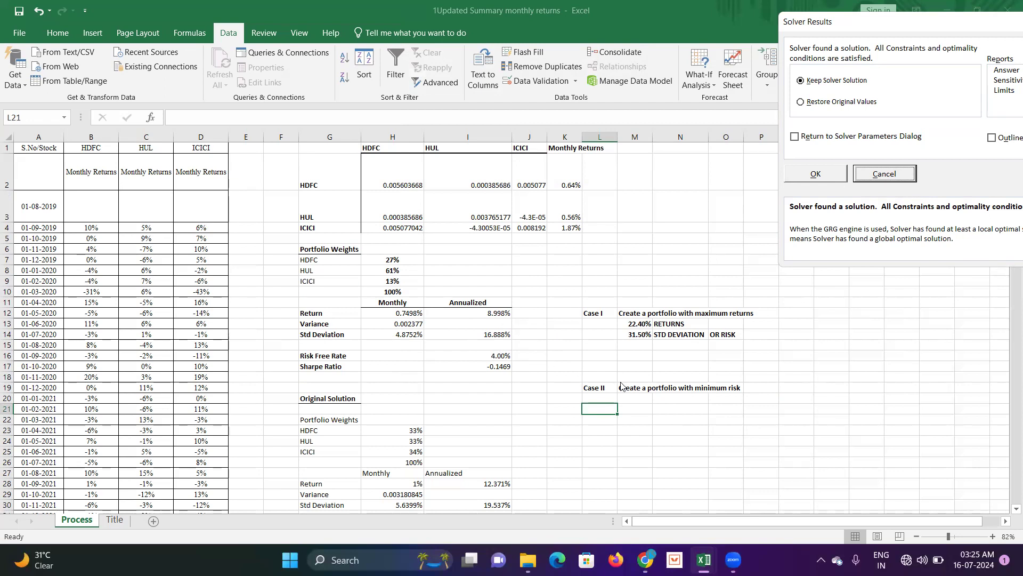
pyautogui.press('Escape')
# Record the Case II return as 9% in M20 and the standard deviation as 17% in M21
pyautogui.click(641, 399)
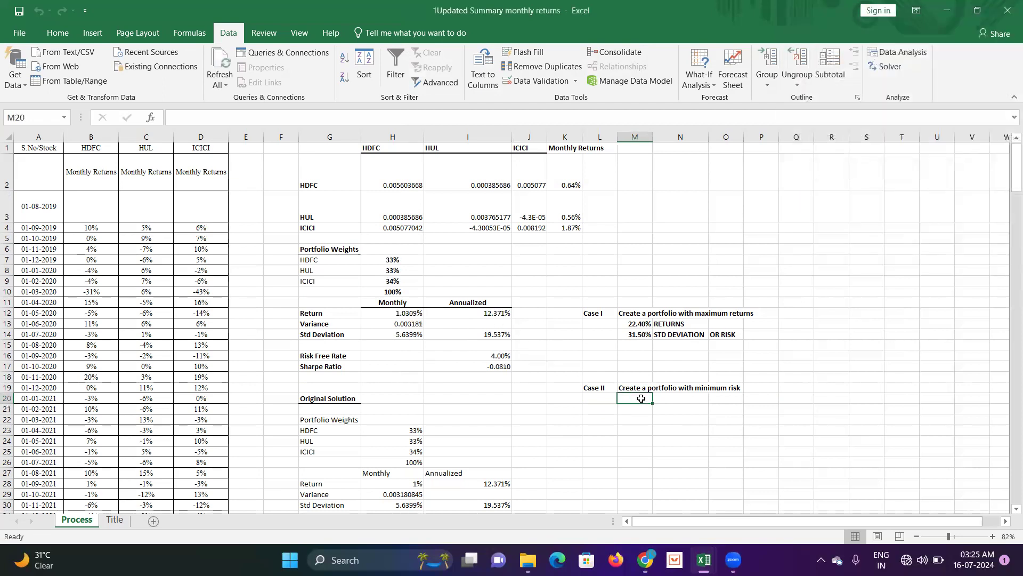
pyautogui.write('9%')
pyautogui.press('Return')
pyautogui.write('17%')
pyautogui.press('Return')
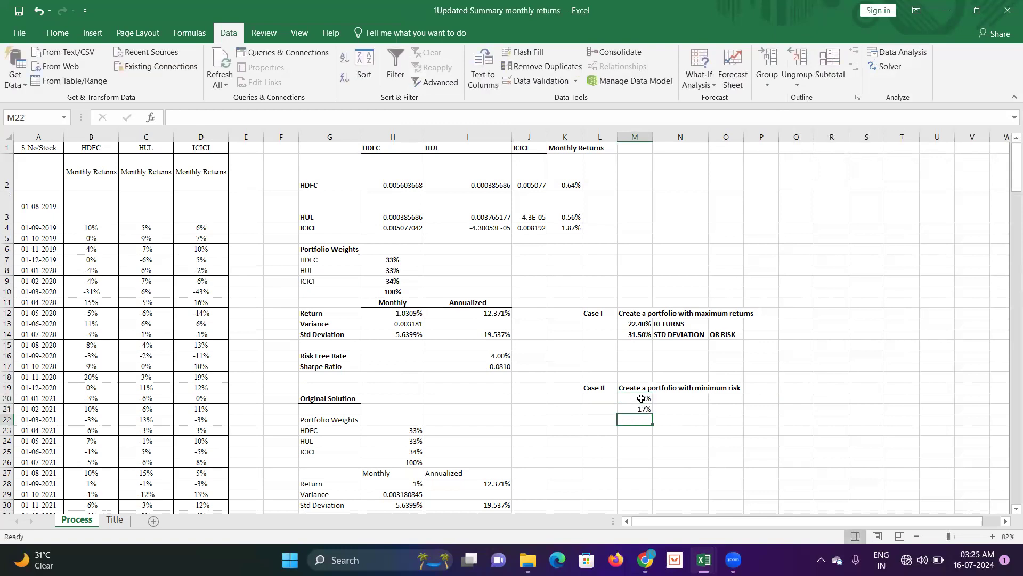
# Copy the RETURNS and STD DEVIATION labels from N13:N14 to N20:N21 beside the Case II values
pyautogui.moveTo(677, 324); pyautogui.dragTo(678, 336)
pyautogui.hotkey('ctrl', 'c')
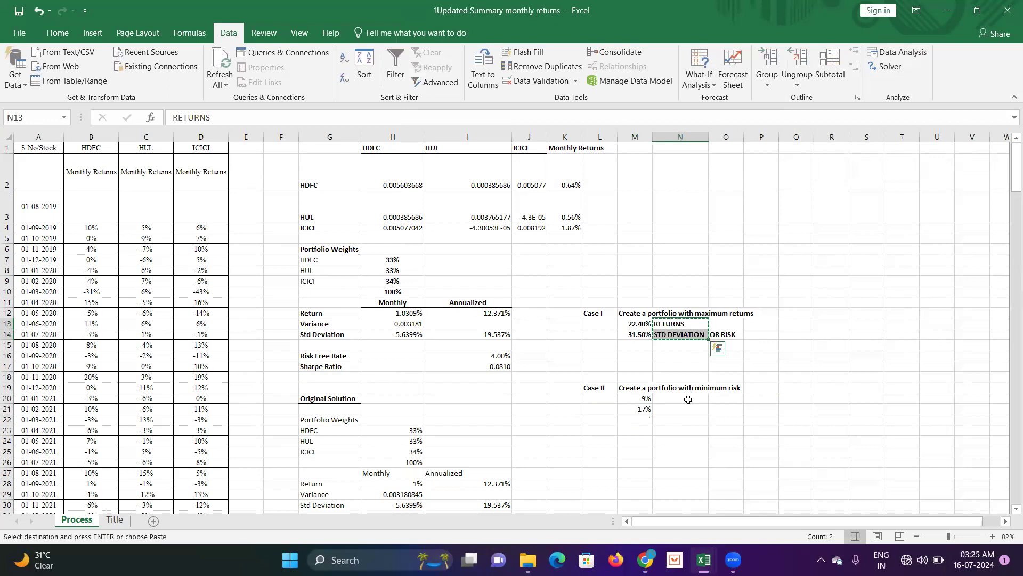
pyautogui.click(687, 399)
pyautogui.hotkey('ctrl', 'v')
pyautogui.press('Escape')
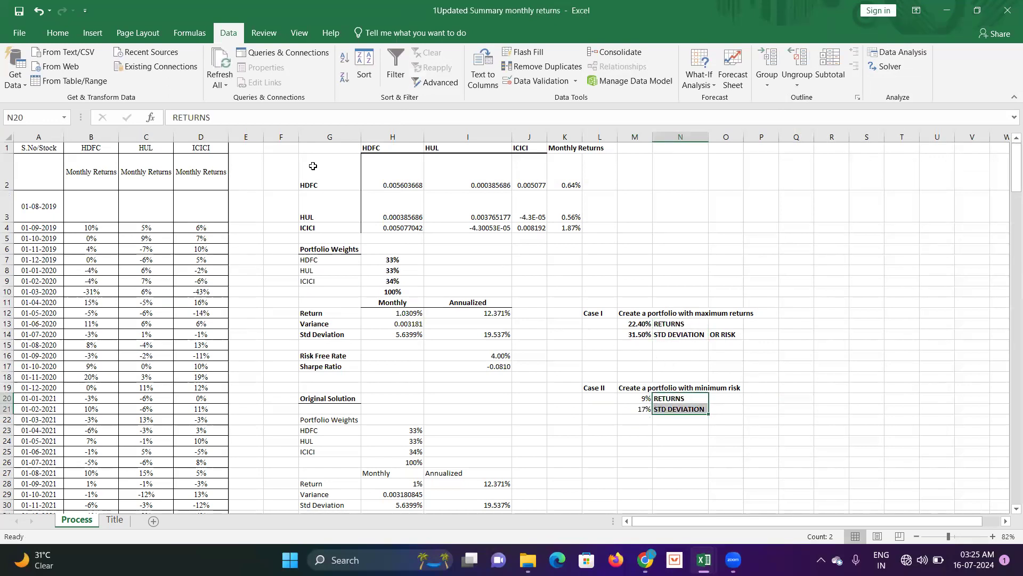
# Copy the bold formatting of N20:N21 onto the Case II values in M20:M21 and format them as percentages with two decimals
pyautogui.click(57, 33)
pyautogui.click(77, 82)
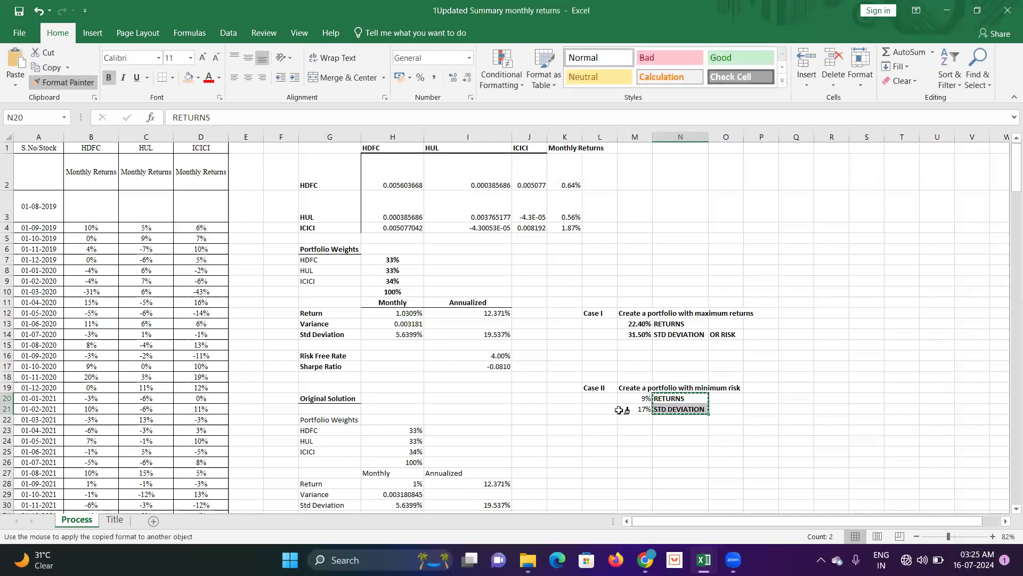
pyautogui.moveTo(631, 402); pyautogui.dragTo(633, 409)
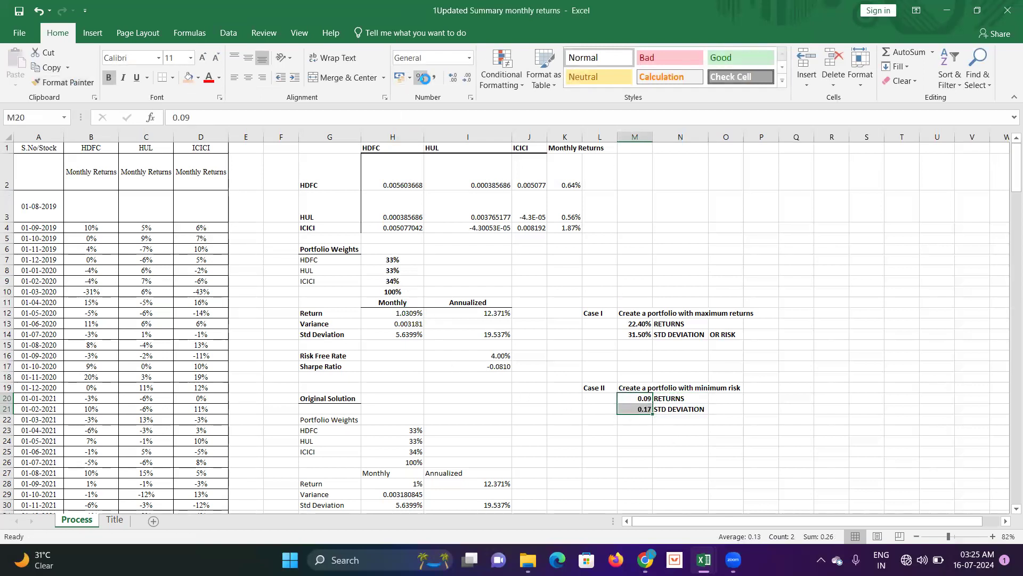
pyautogui.click(420, 77)
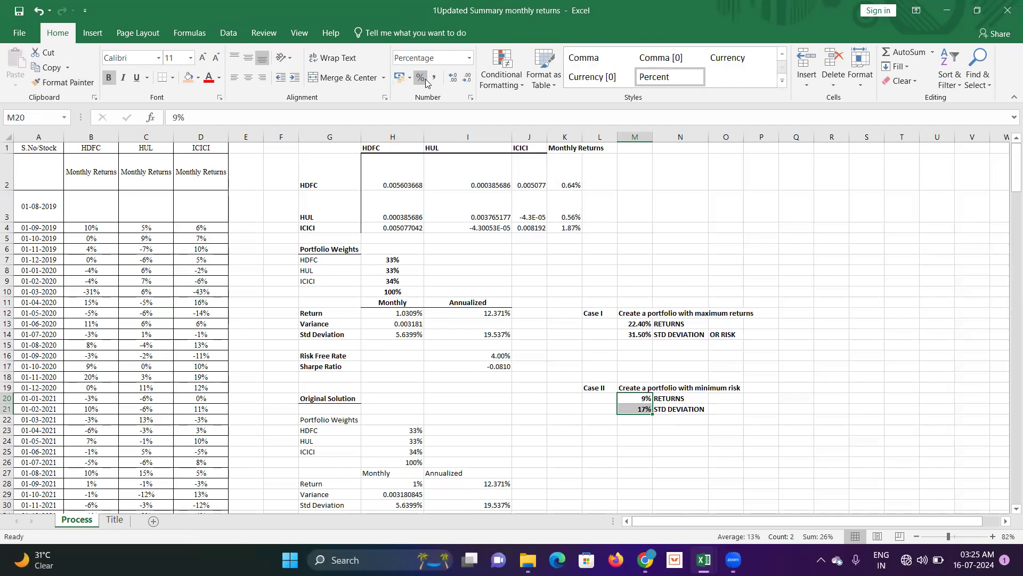
pyautogui.click(453, 79)
pyautogui.click(453, 79)
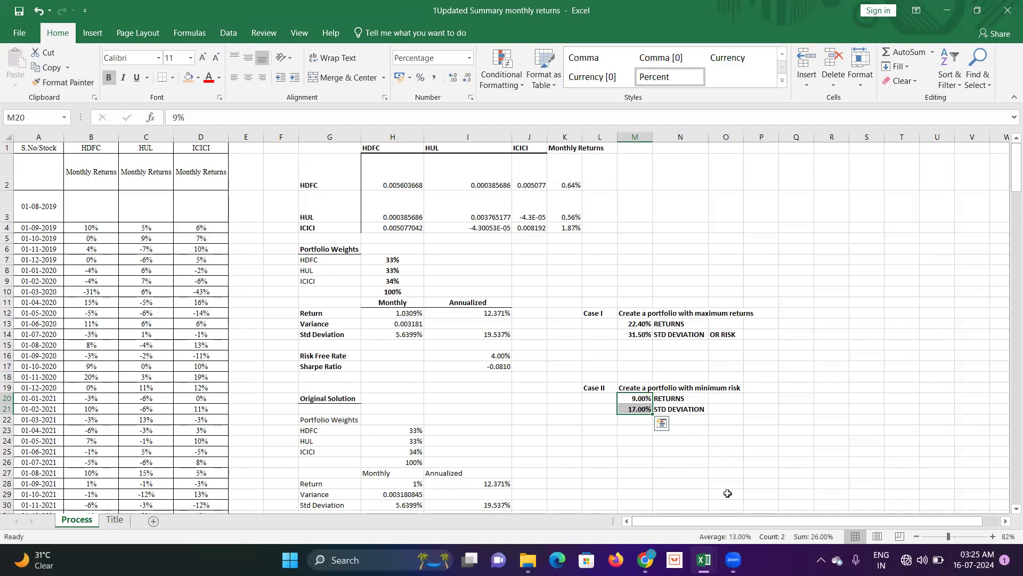
pyautogui.click(768, 483)
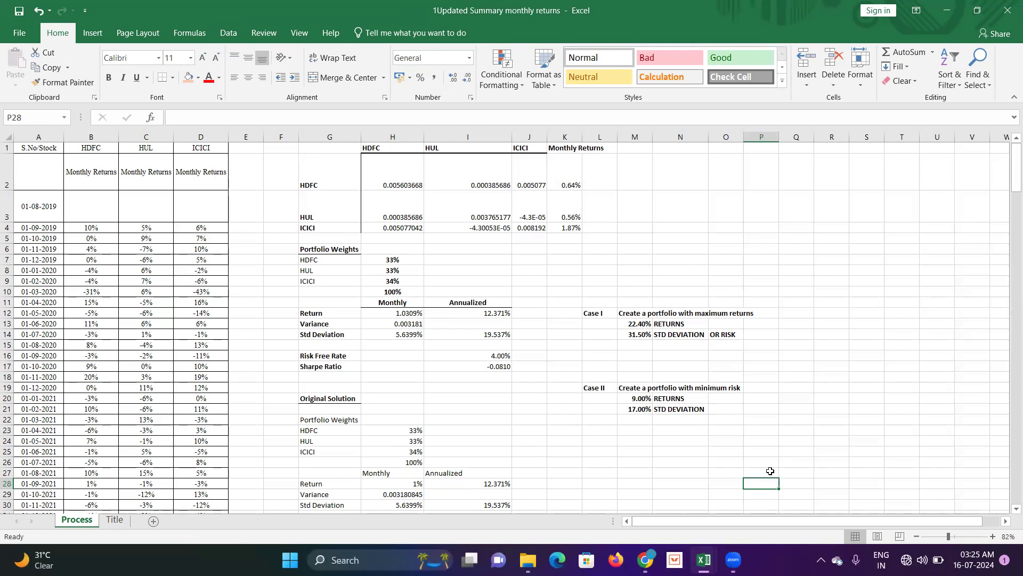
# Review the title and benefits list on the Title sheet, and return to the Process sheet
pyautogui.click(115, 520)
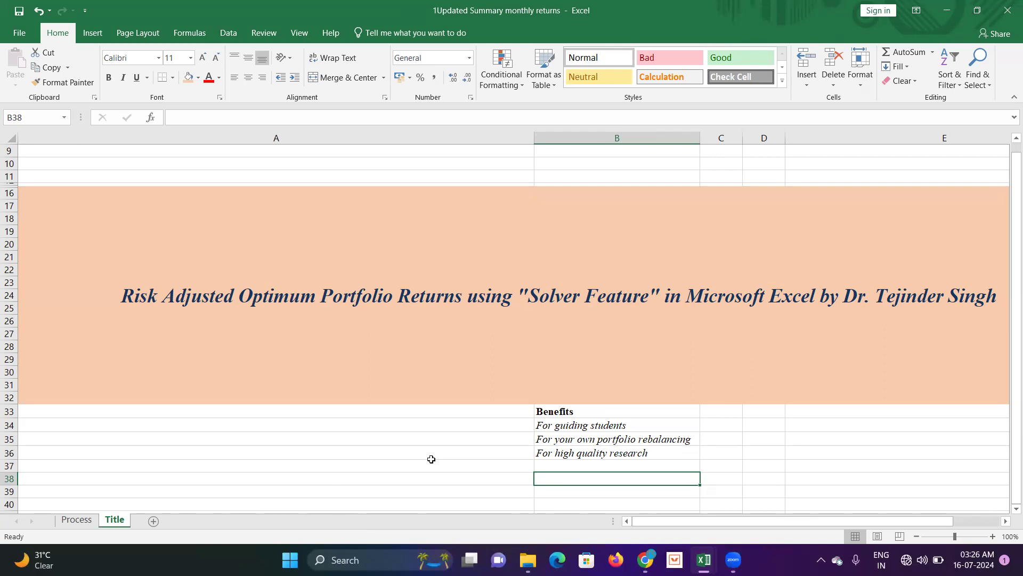
pyautogui.click(76, 520)
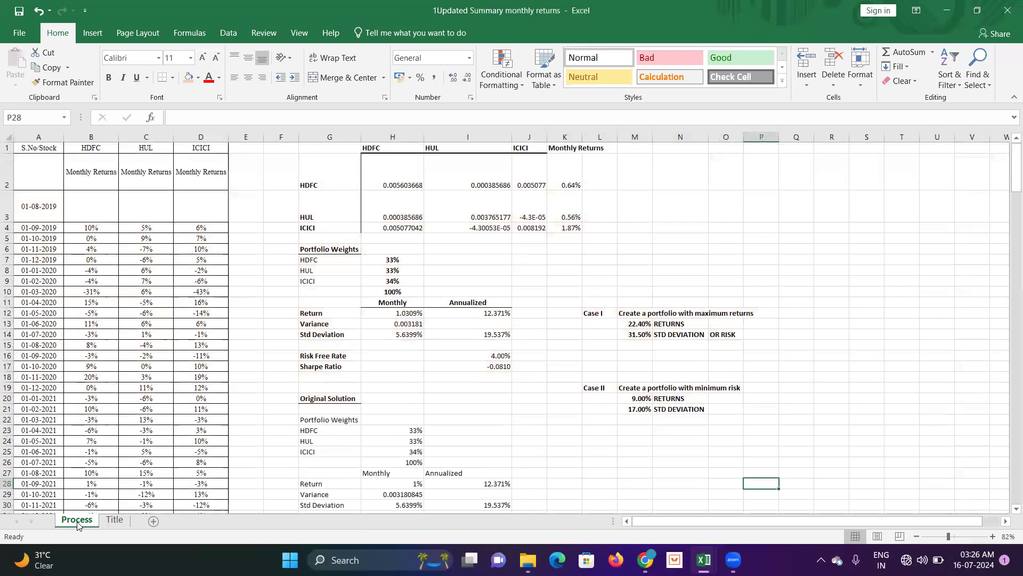